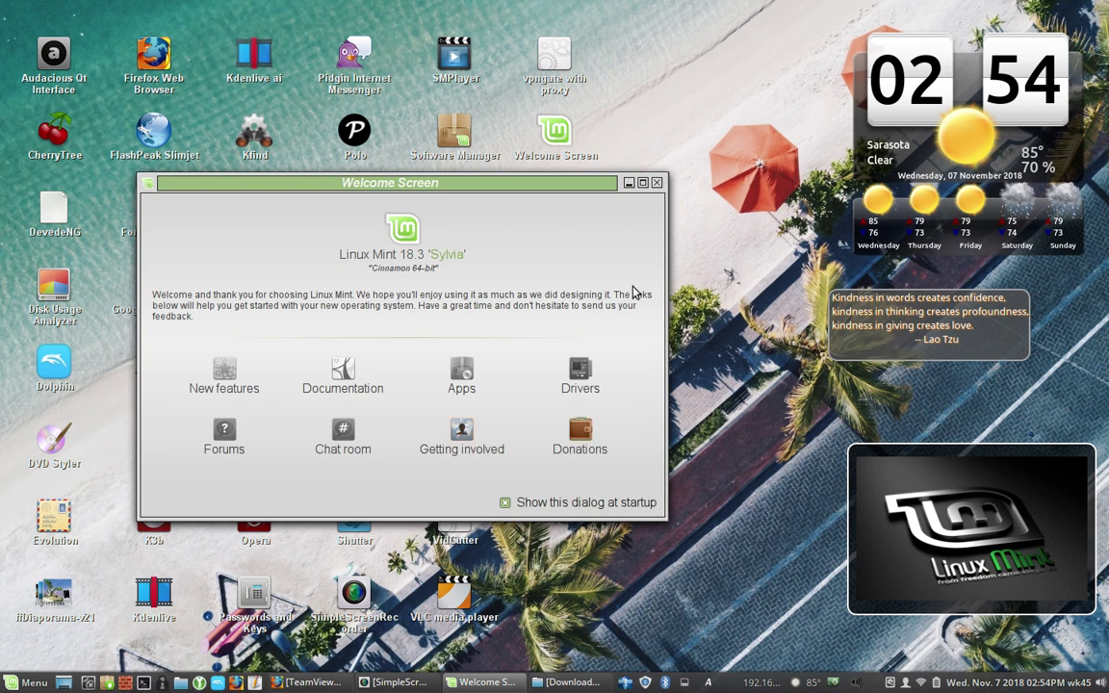
# - Close the Welcome Screen and switch to the TeamViewer Linux download page in Firefox
pyautogui.click(657, 183)
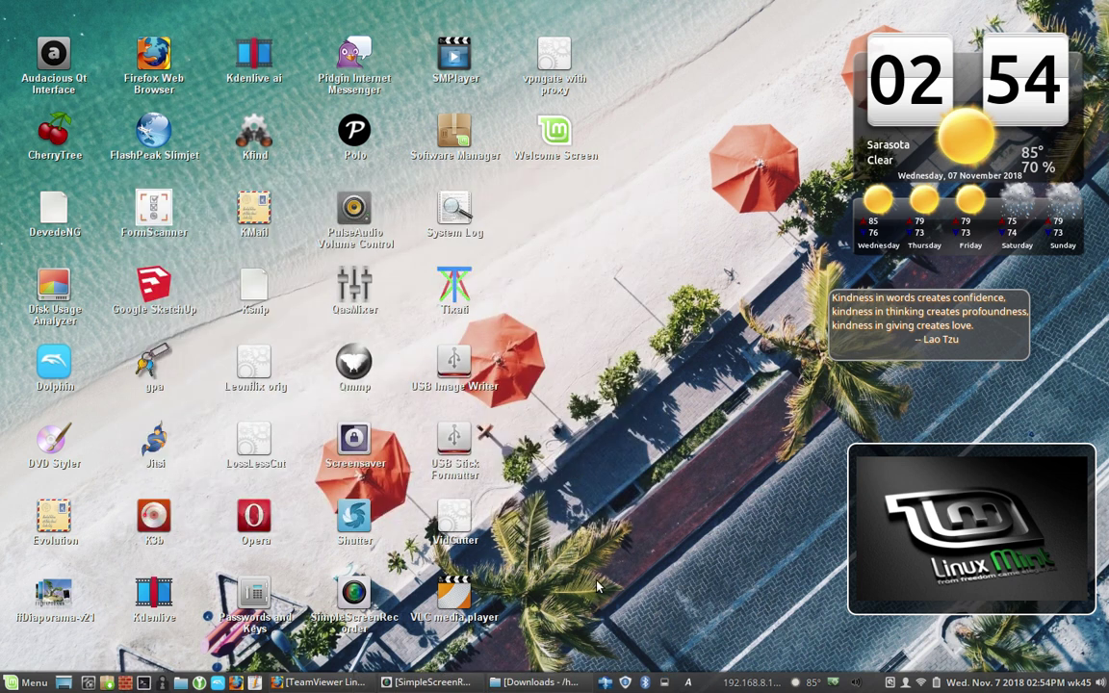
pyautogui.click(316, 684)
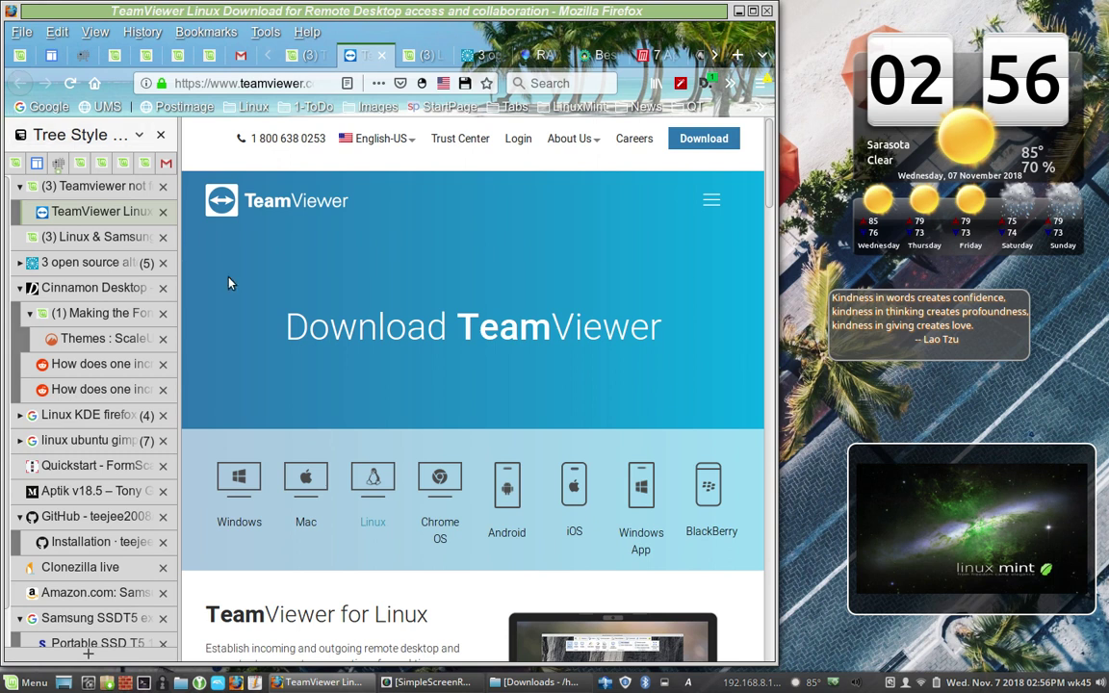
# - Download the 64-bit v13.2.26559 tar package listed under Other systems, dismiss the completion dialog and close the blank download tab
pyautogui.scroll(-2, 308, 285)
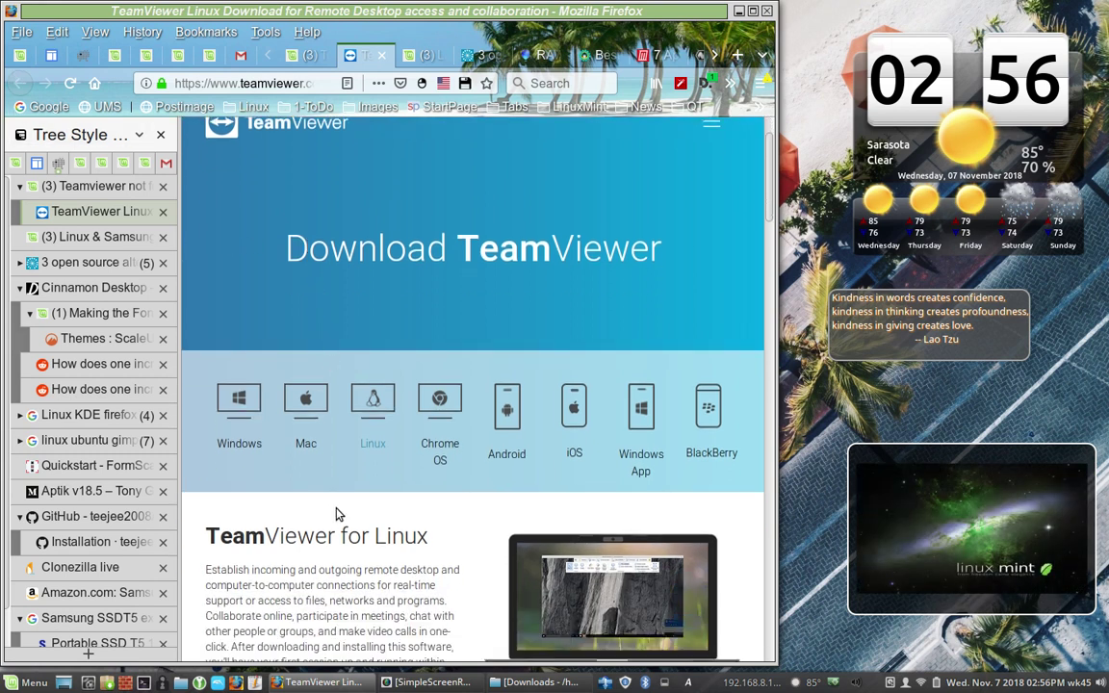
pyautogui.scroll(2, 404, 388)
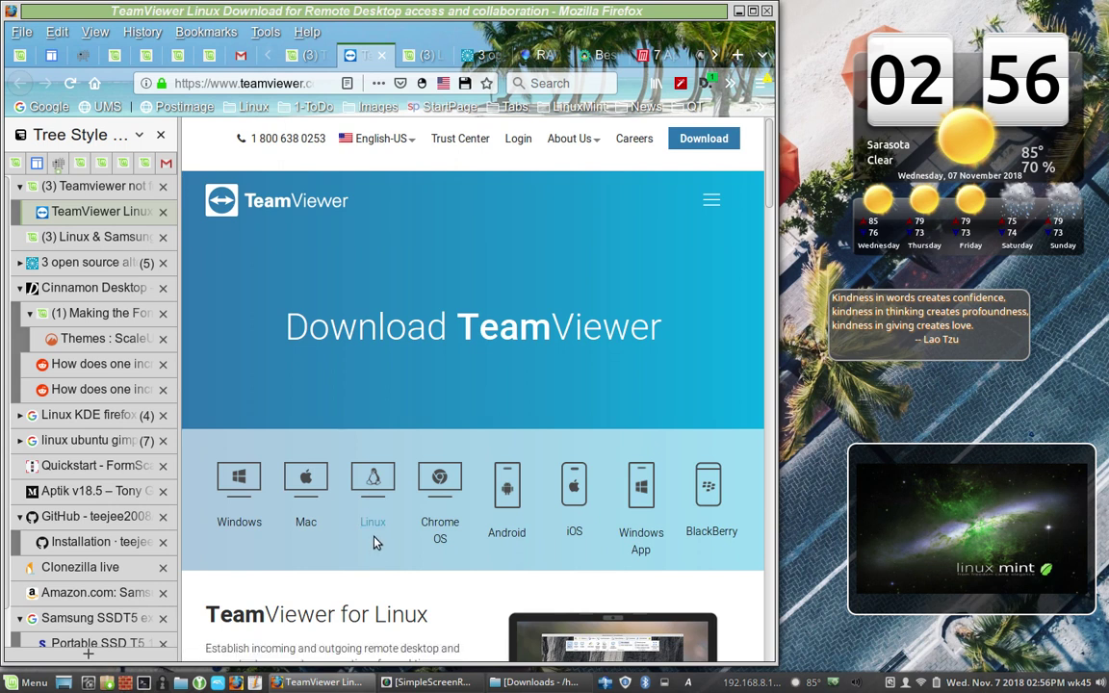
pyautogui.scroll(-3, 376, 544)
pyautogui.scroll(-3, 377, 530)
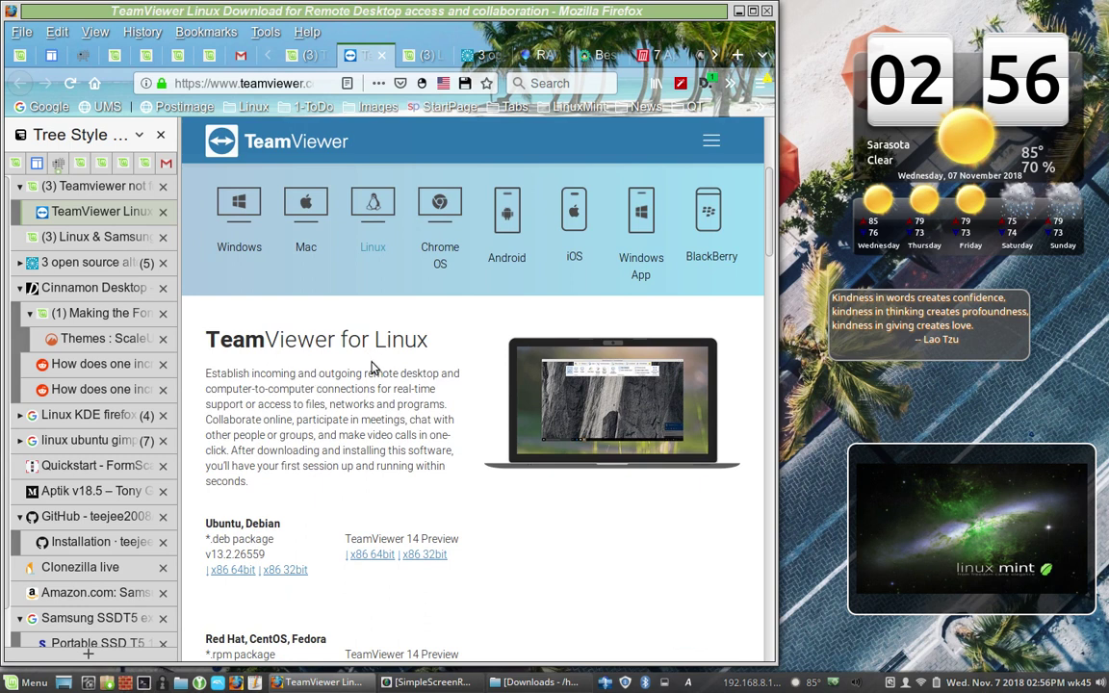
pyautogui.scroll(-3, 371, 358)
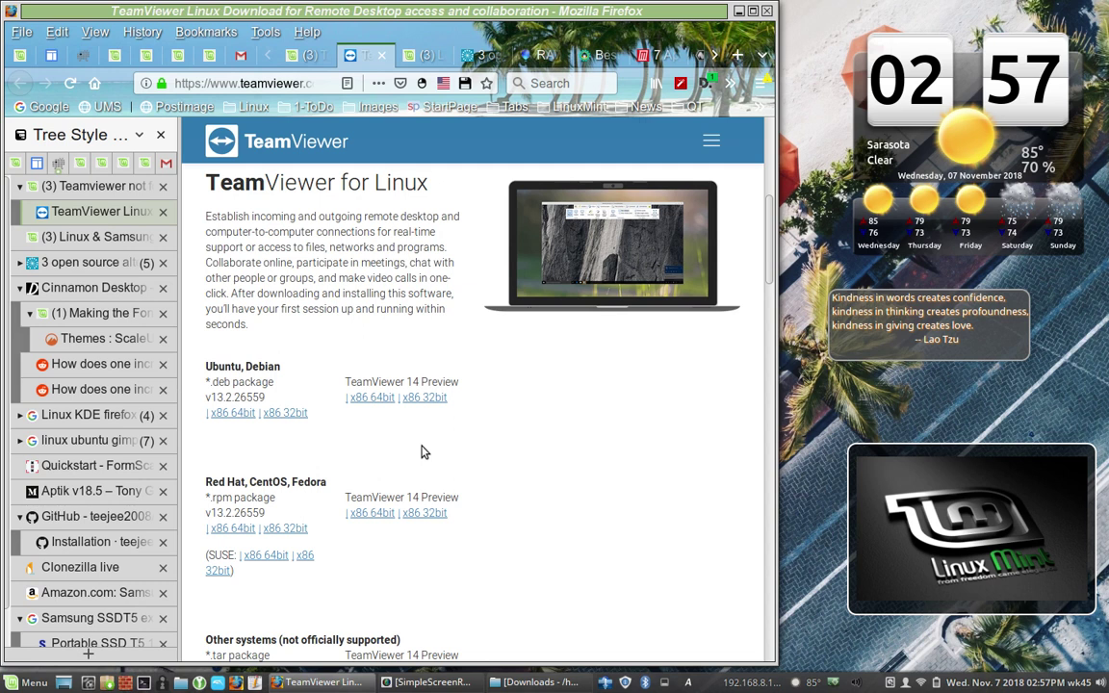
pyautogui.scroll(-1, 420, 451)
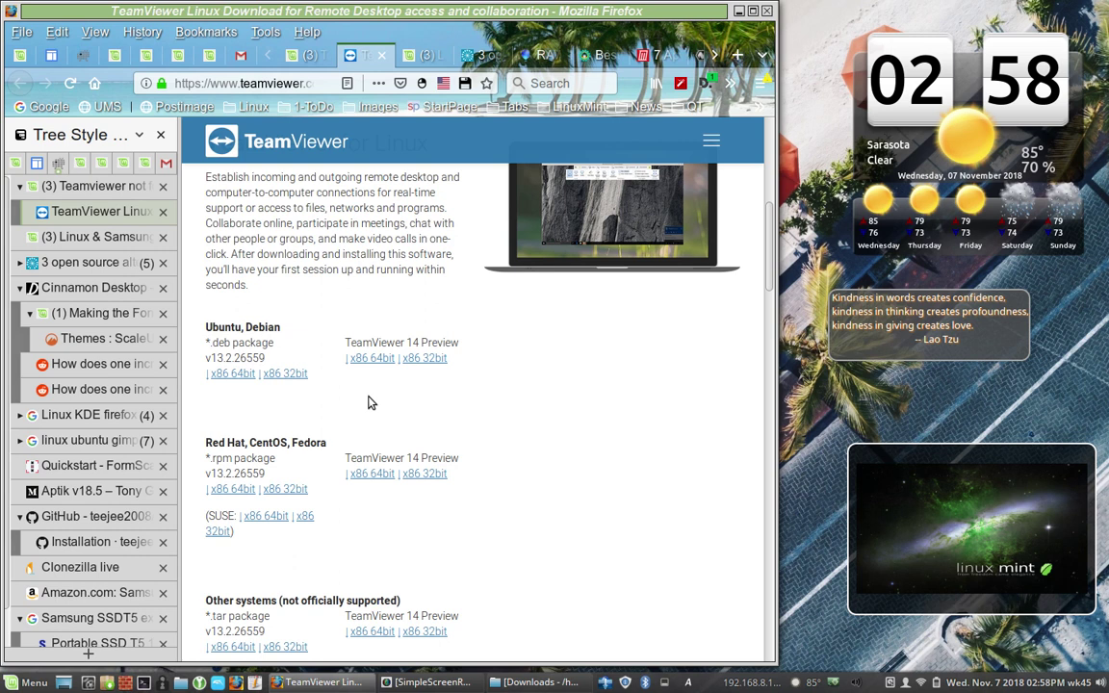
pyautogui.scroll(-2, 376, 398)
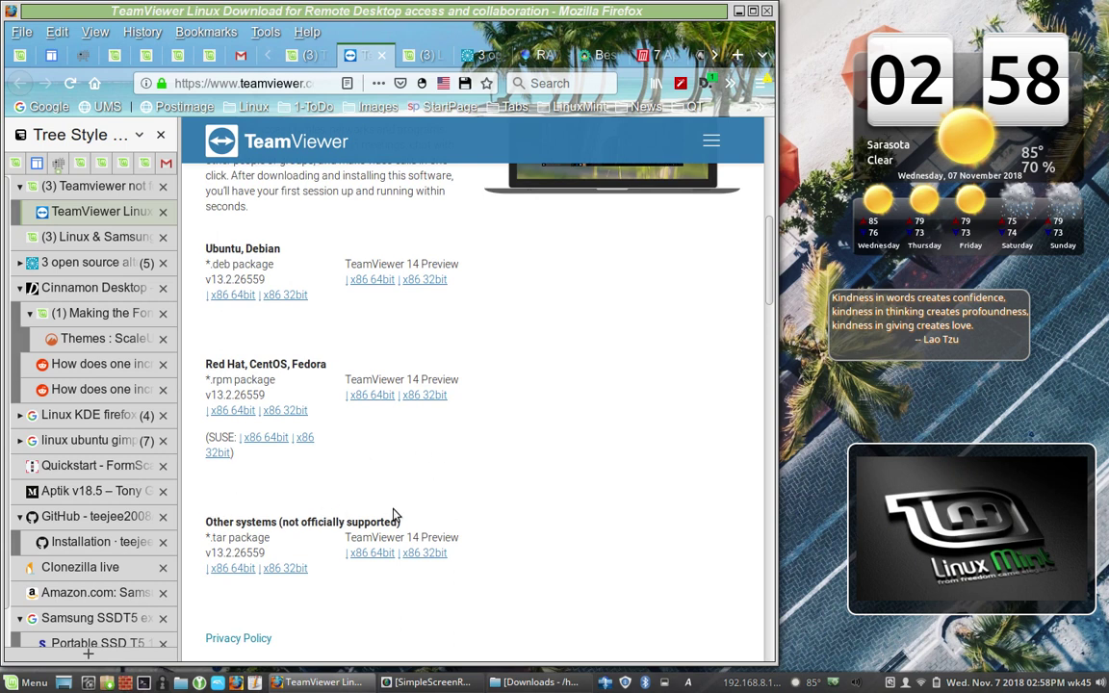
pyautogui.click(240, 574)
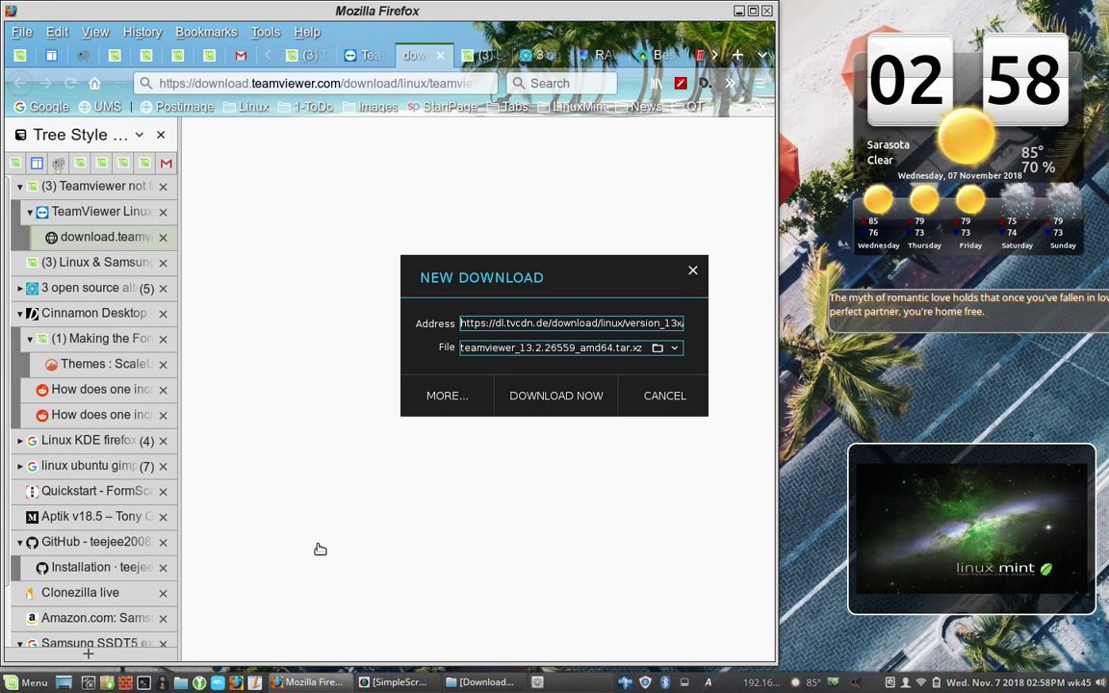
pyautogui.click(564, 398)
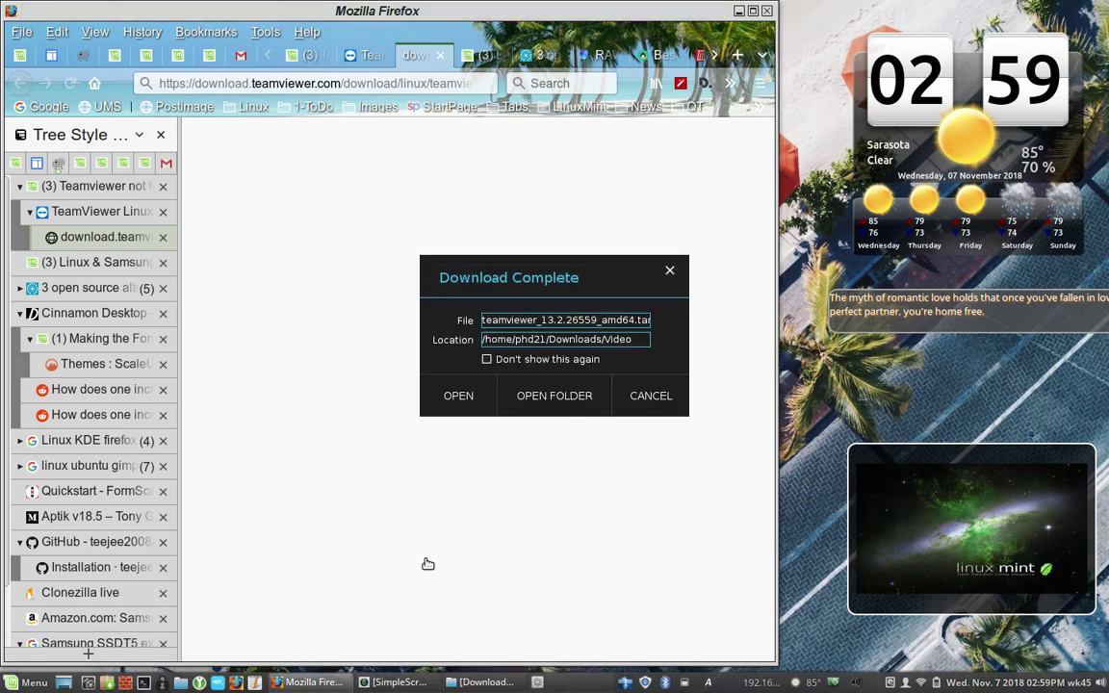
pyautogui.click(651, 406)
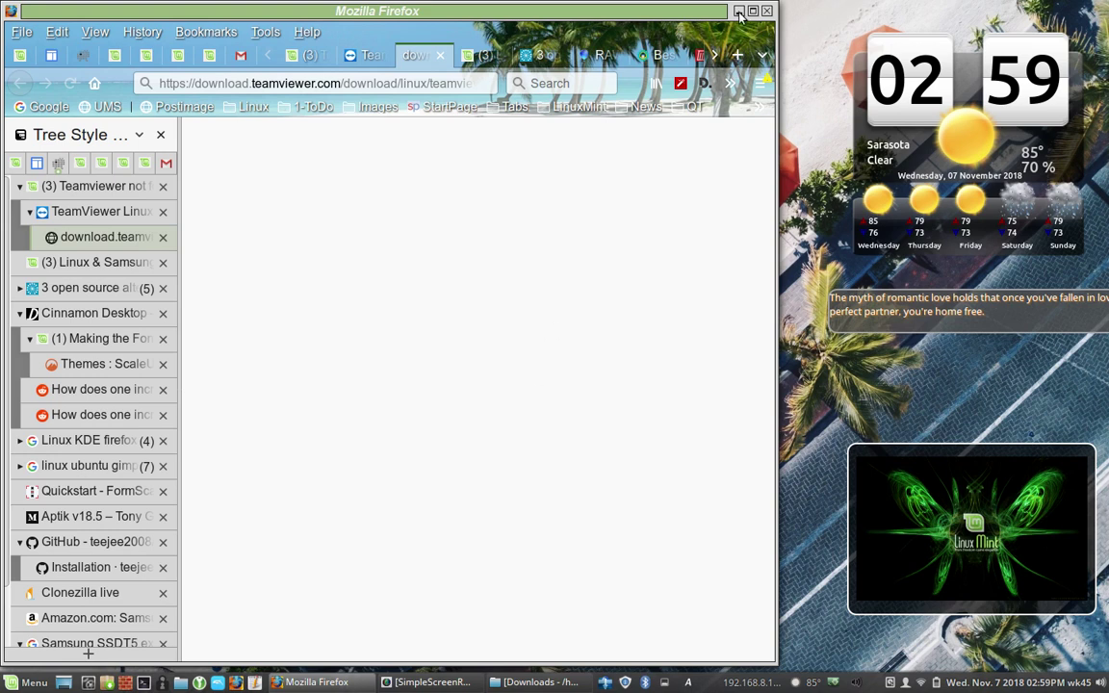
pyautogui.click(441, 56)
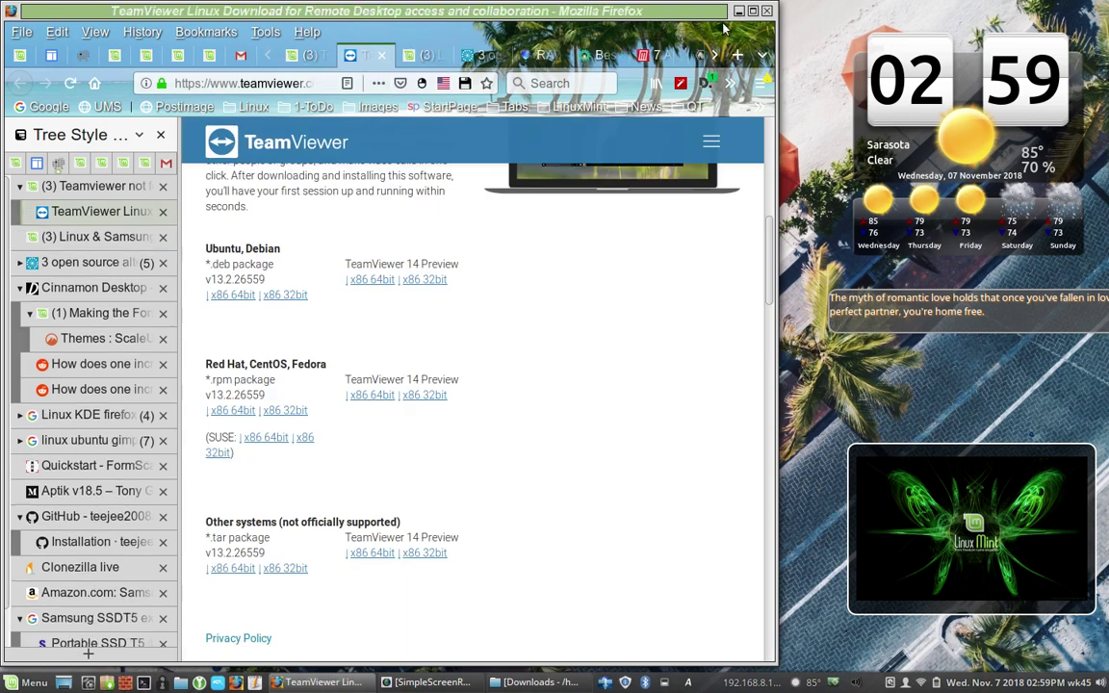
pyautogui.scroll(3, 651, 357)
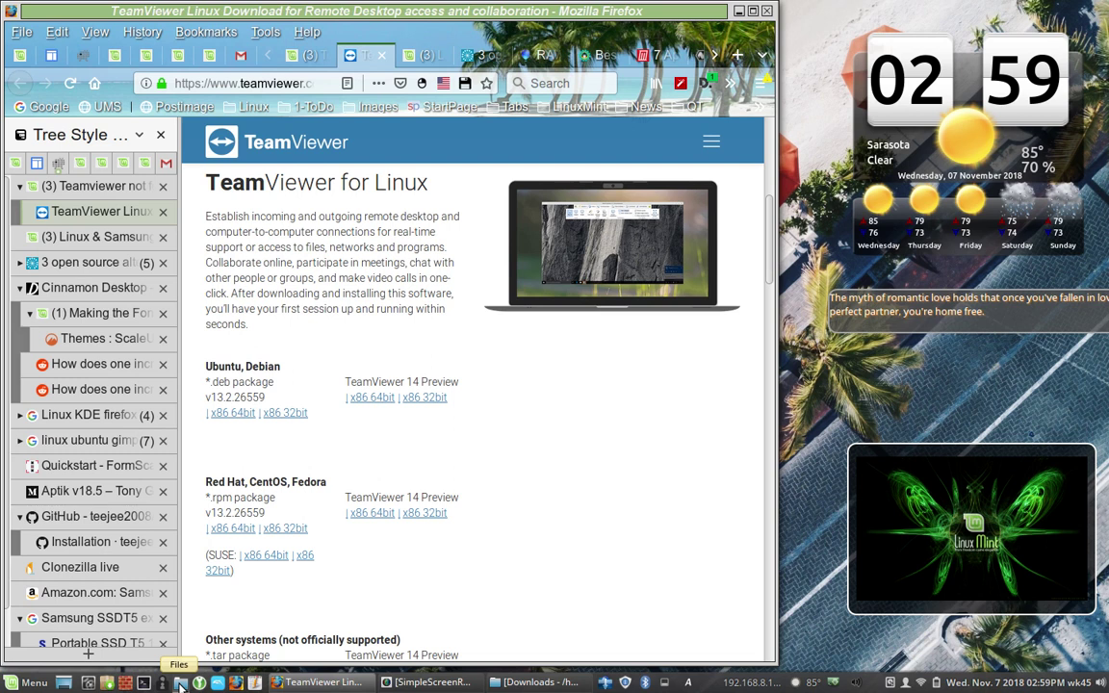
pyautogui.click(10, 685)
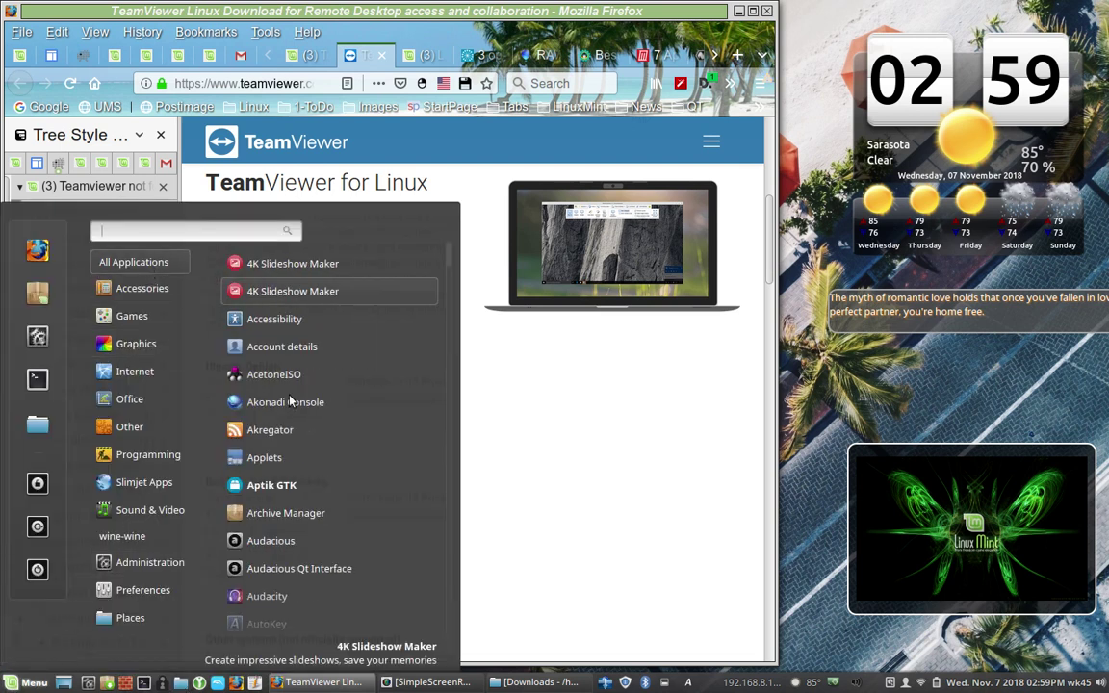
pyautogui.scroll(-8, 288, 400)
pyautogui.scroll(-10, 311, 427)
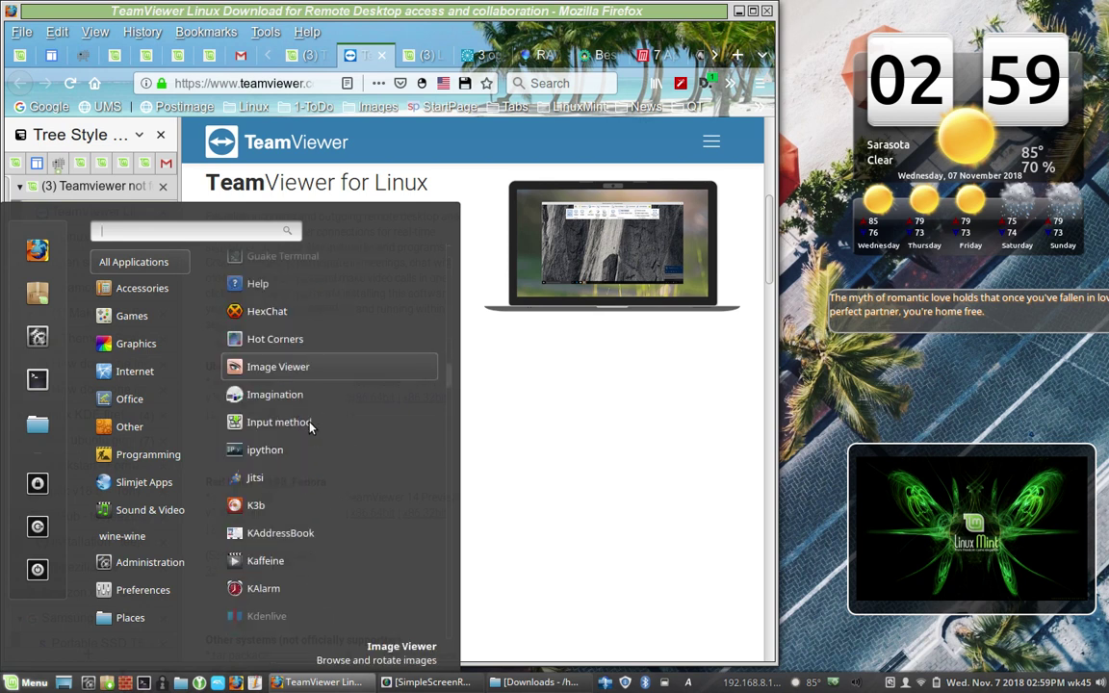
pyautogui.scroll(-3, 310, 427)
pyautogui.scroll(10, 310, 427)
pyautogui.scroll(6, 310, 426)
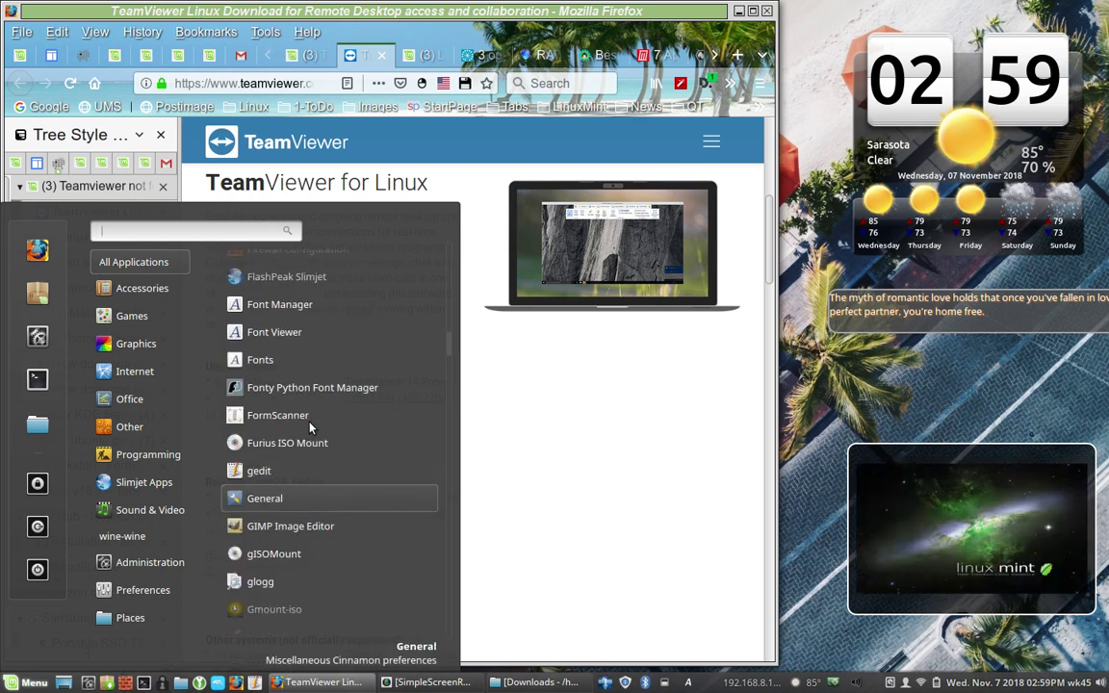
pyautogui.scroll(7, 310, 426)
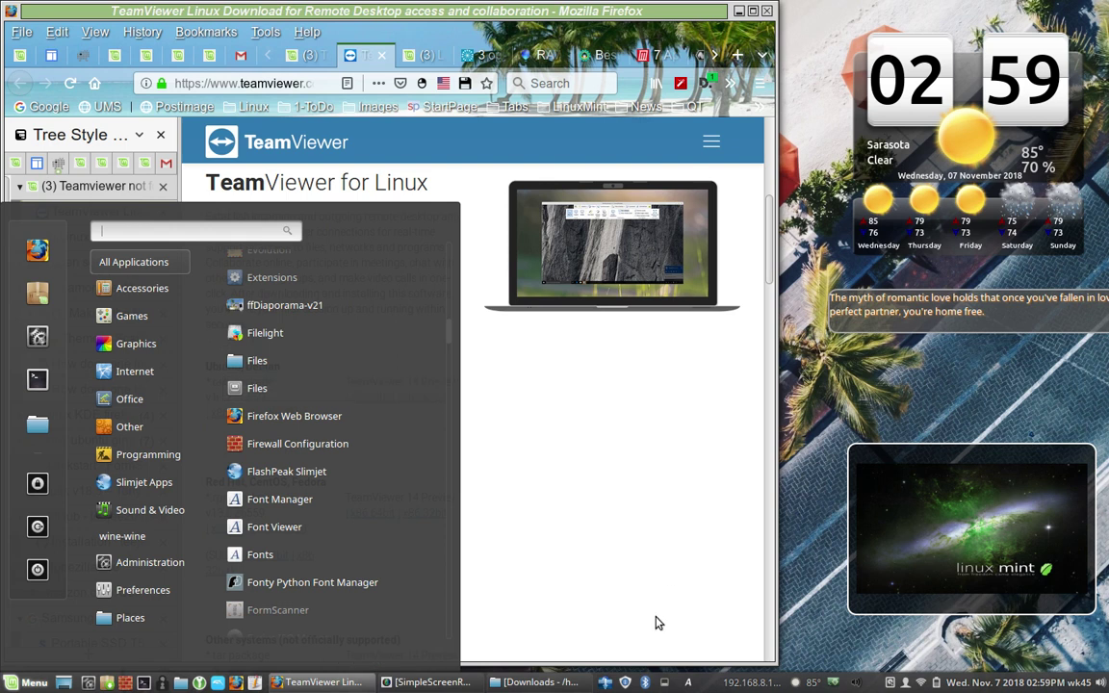
# - Switch to the Downloads file window, refresh it and expand the Video folder to find the TeamViewer archive
pyautogui.click(542, 683)
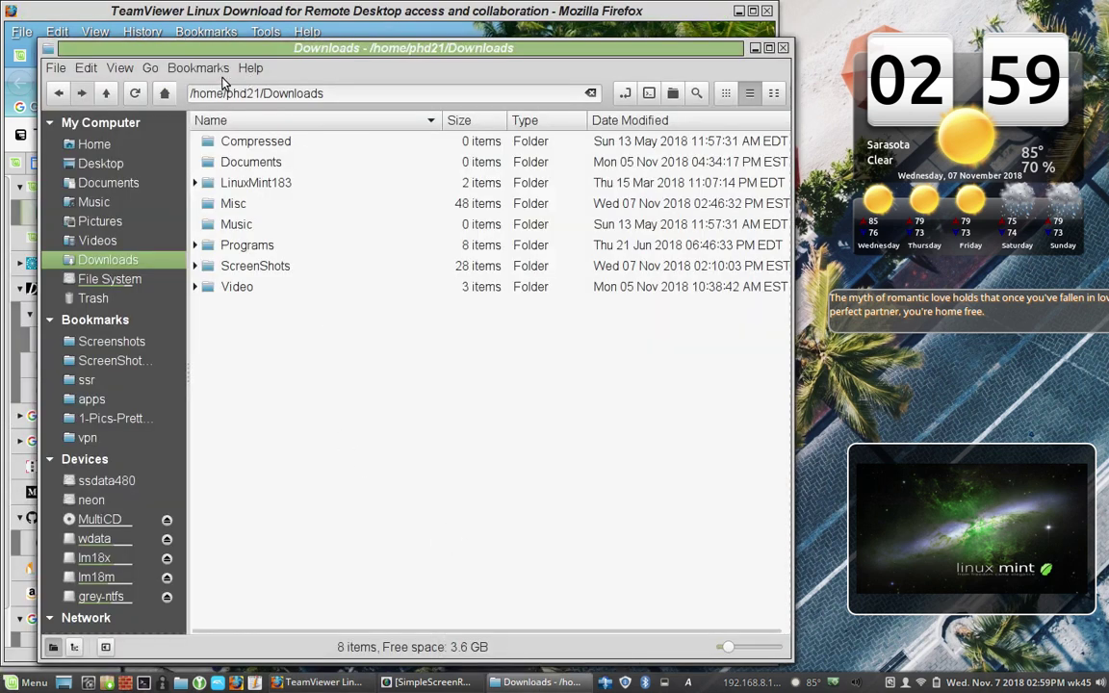
pyautogui.click(133, 94)
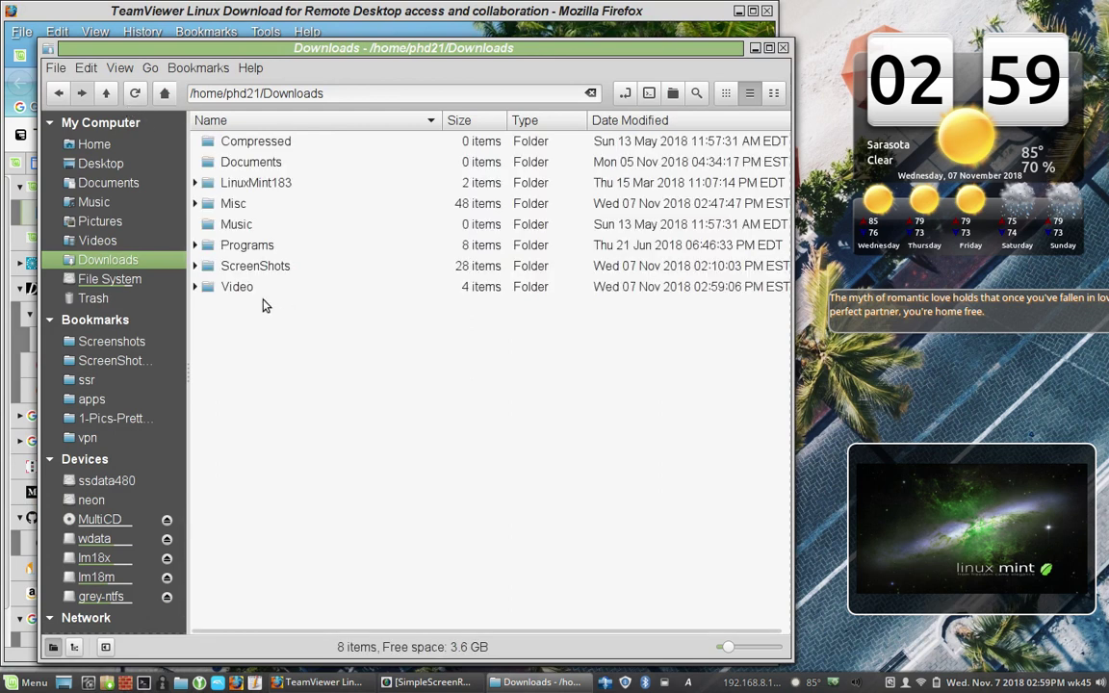
pyautogui.click(196, 246)
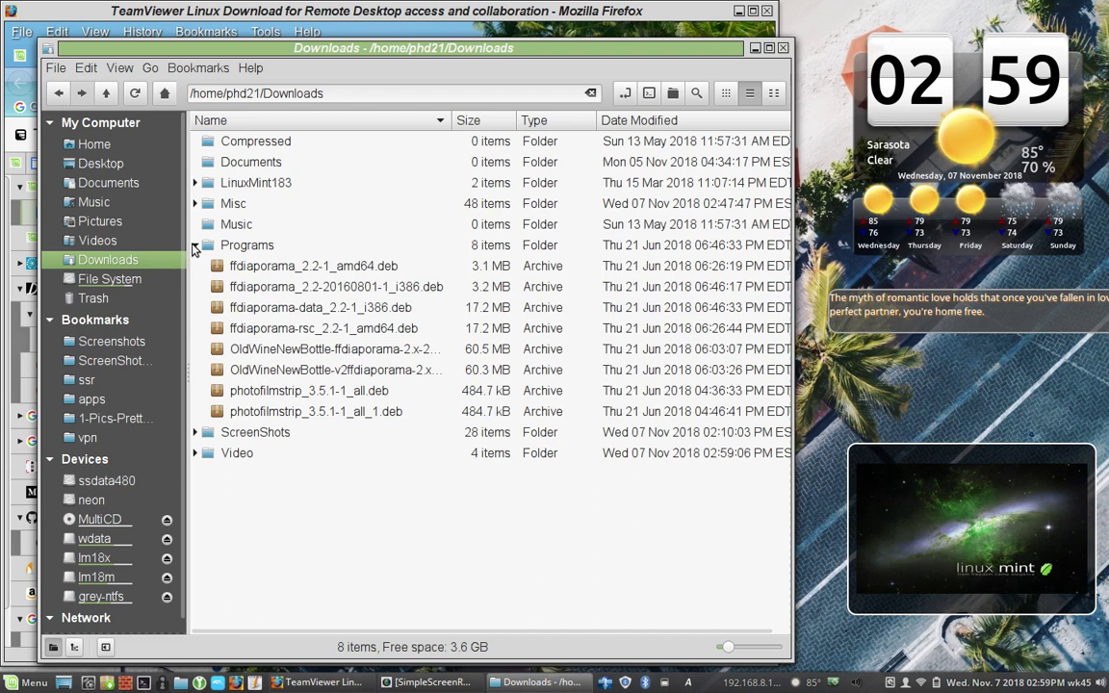
pyautogui.click(195, 247)
pyautogui.click(196, 288)
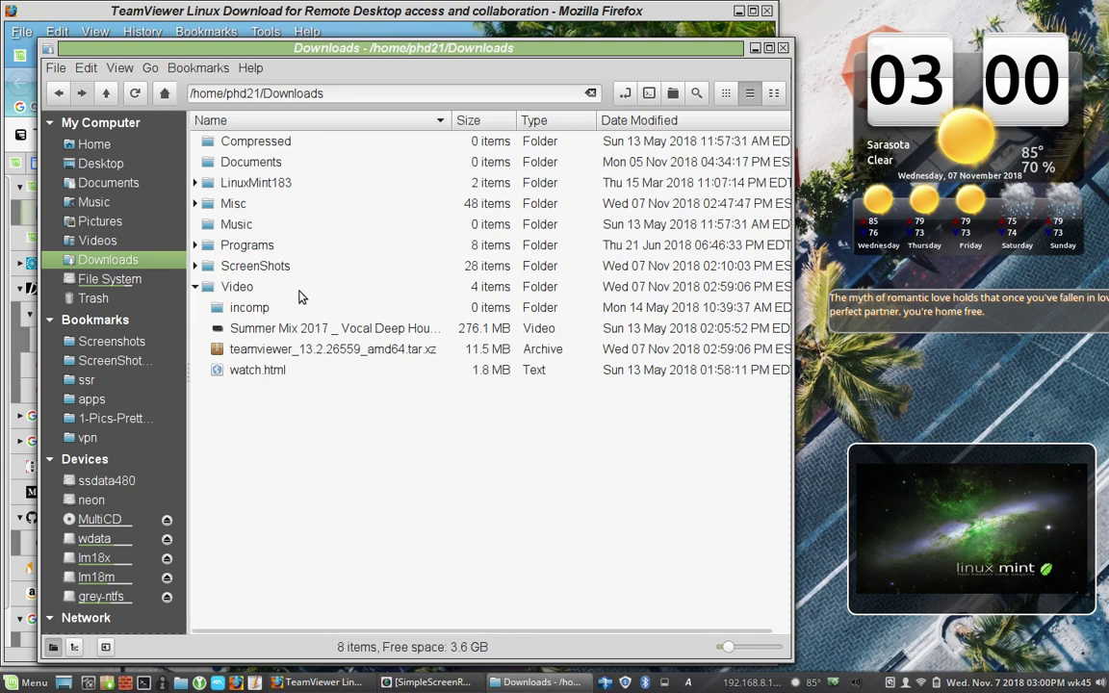
# - Move teamviewer_13.2.26559_amd64.tar.xz from the Video folder up into Downloads and extract it there
pyautogui.click(324, 356)
pyautogui.moveTo(325, 357); pyautogui.dragTo(270, 384)
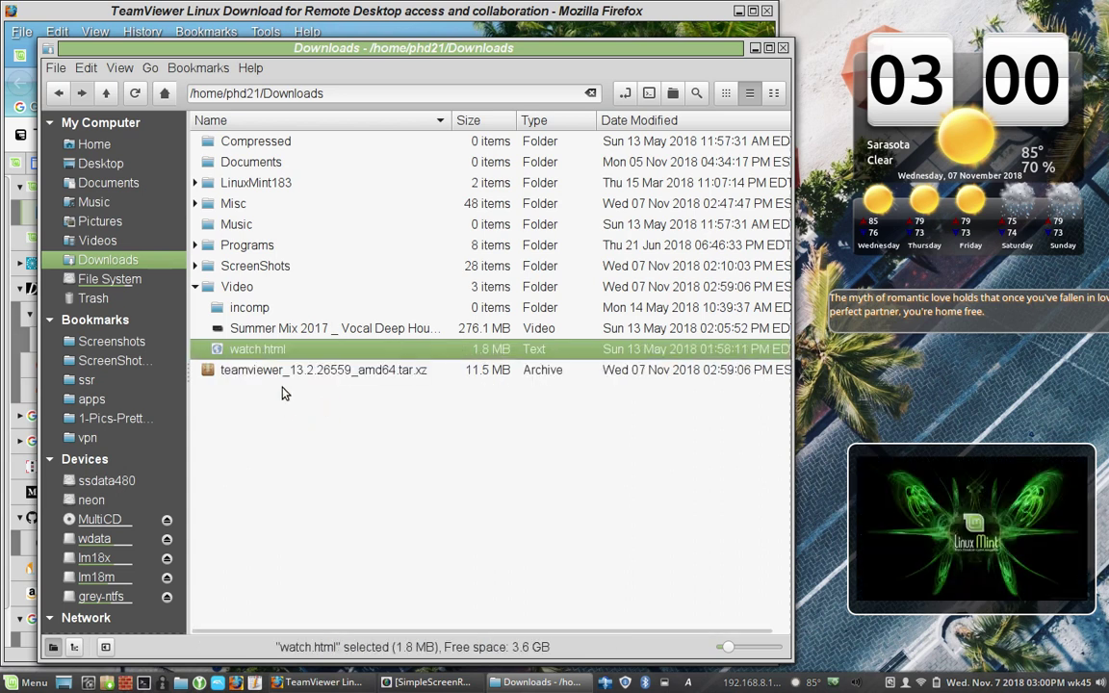
pyautogui.click(197, 287)
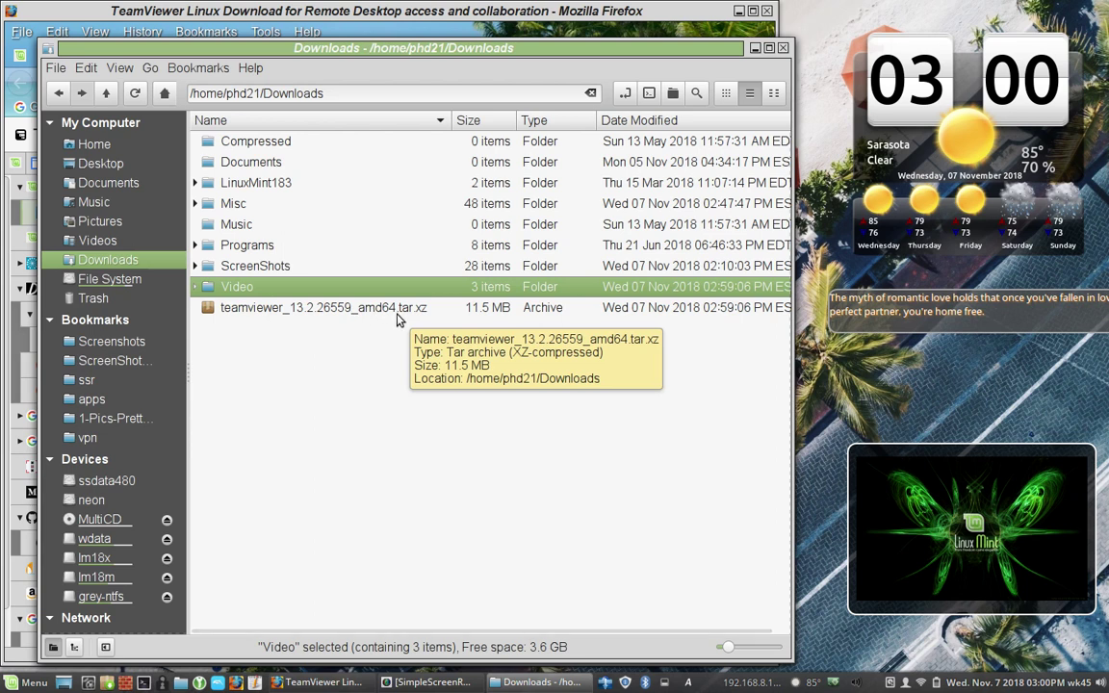
pyautogui.rightClick(296, 314)
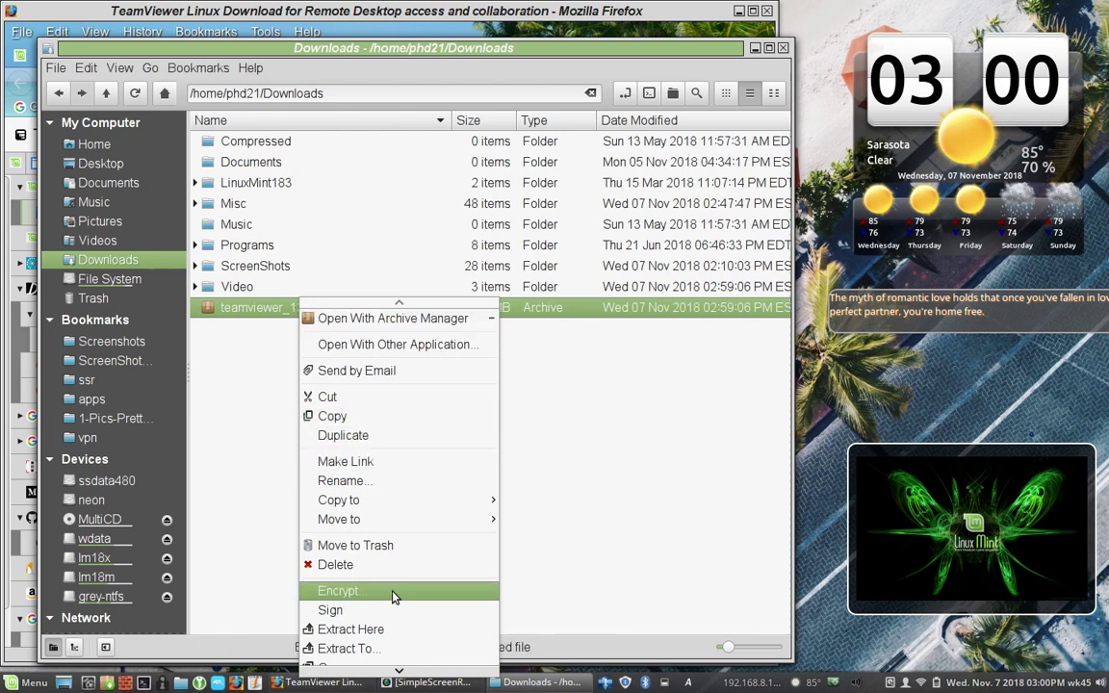
pyautogui.click(402, 636)
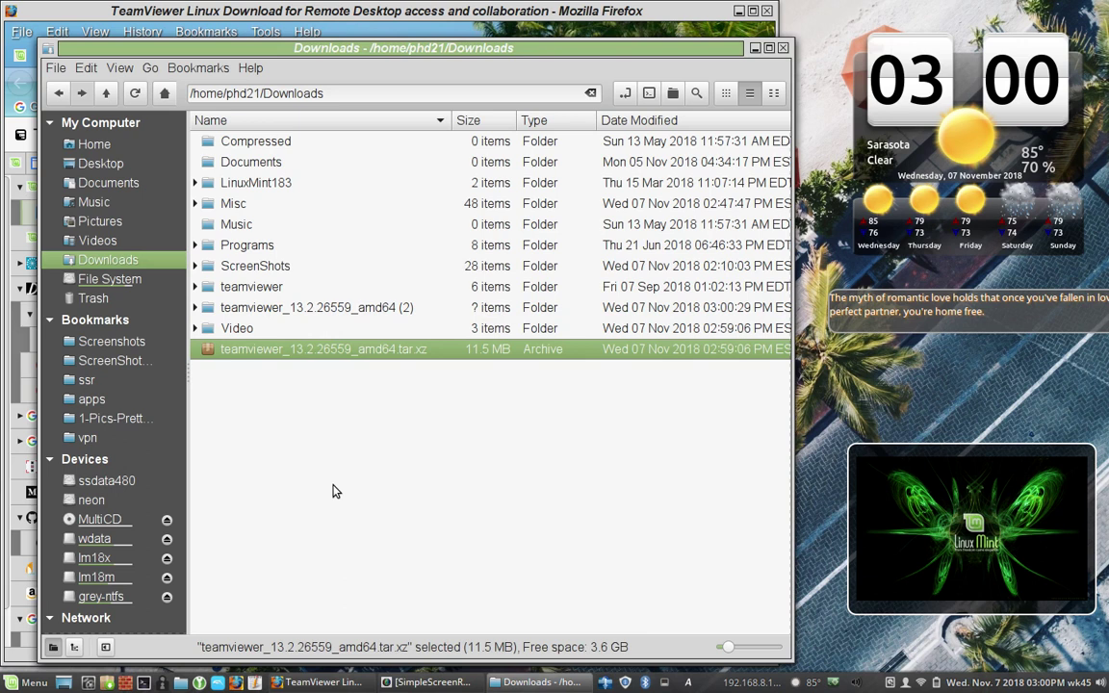
# - Look inside the extracted teamviewer folder for its program files and return to Downloads
pyautogui.click(247, 291)
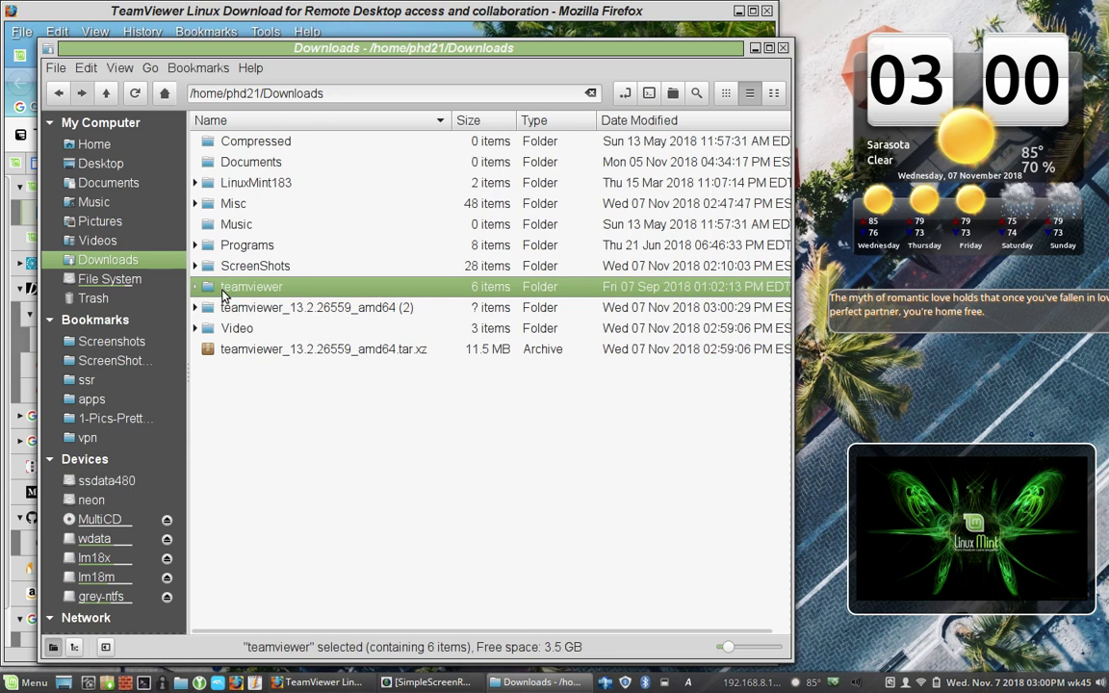
pyautogui.doubleClick(224, 295)
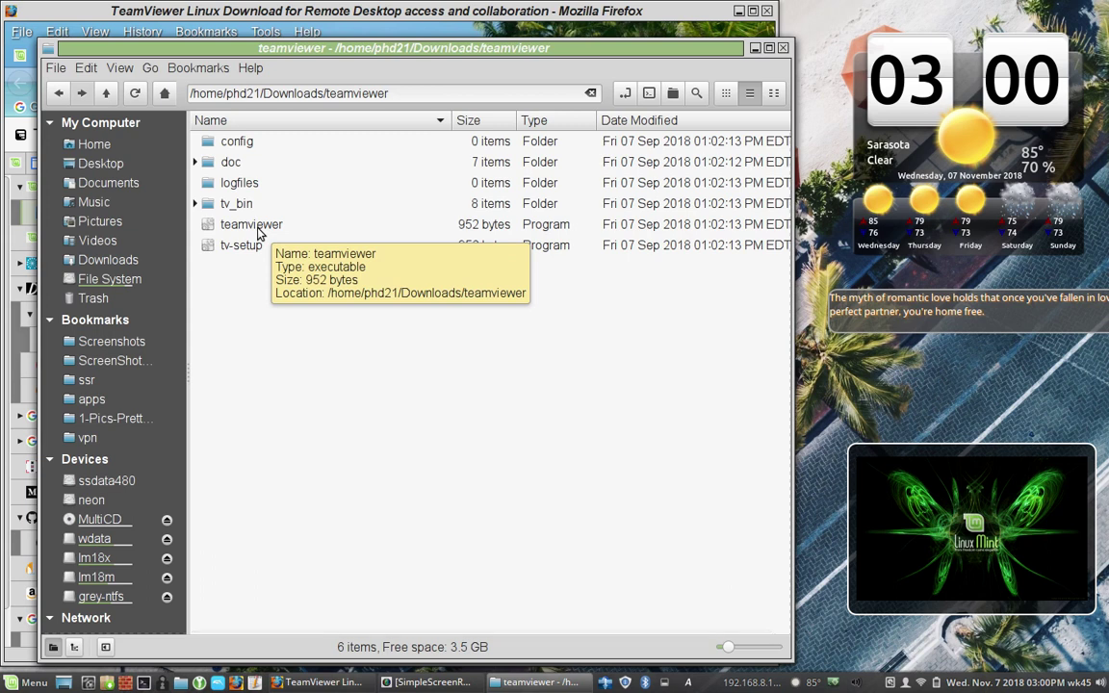
pyautogui.click(107, 94)
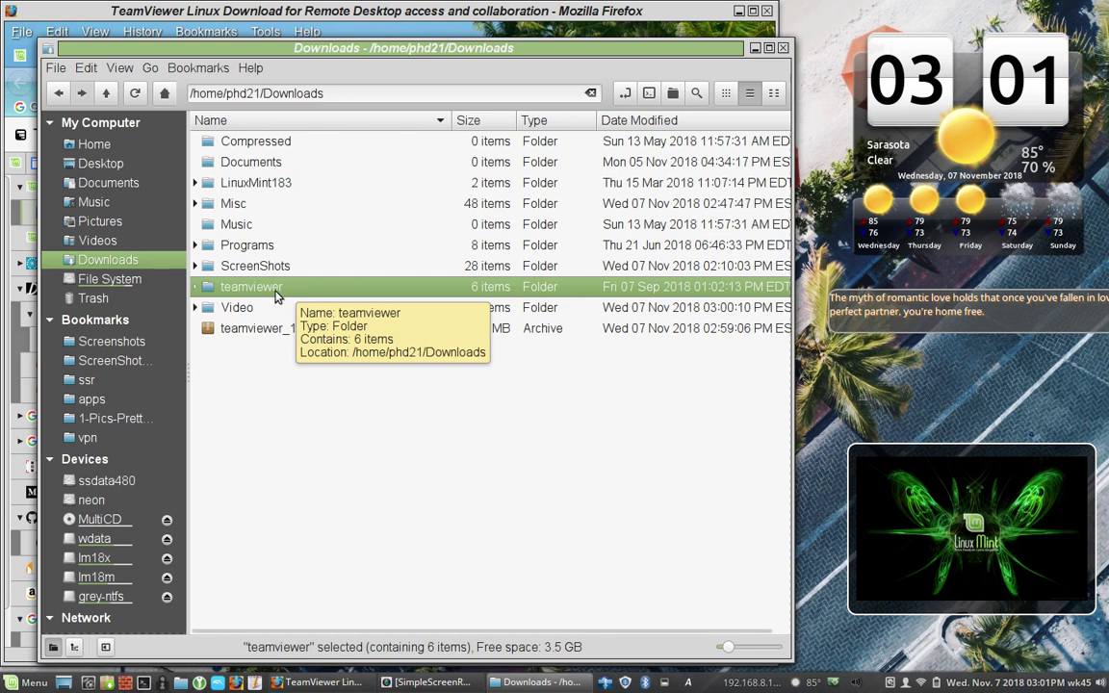
# - Open the Home folder in a new tab, look over its folders and return to the Downloads tab
pyautogui.rightClick(95, 146)
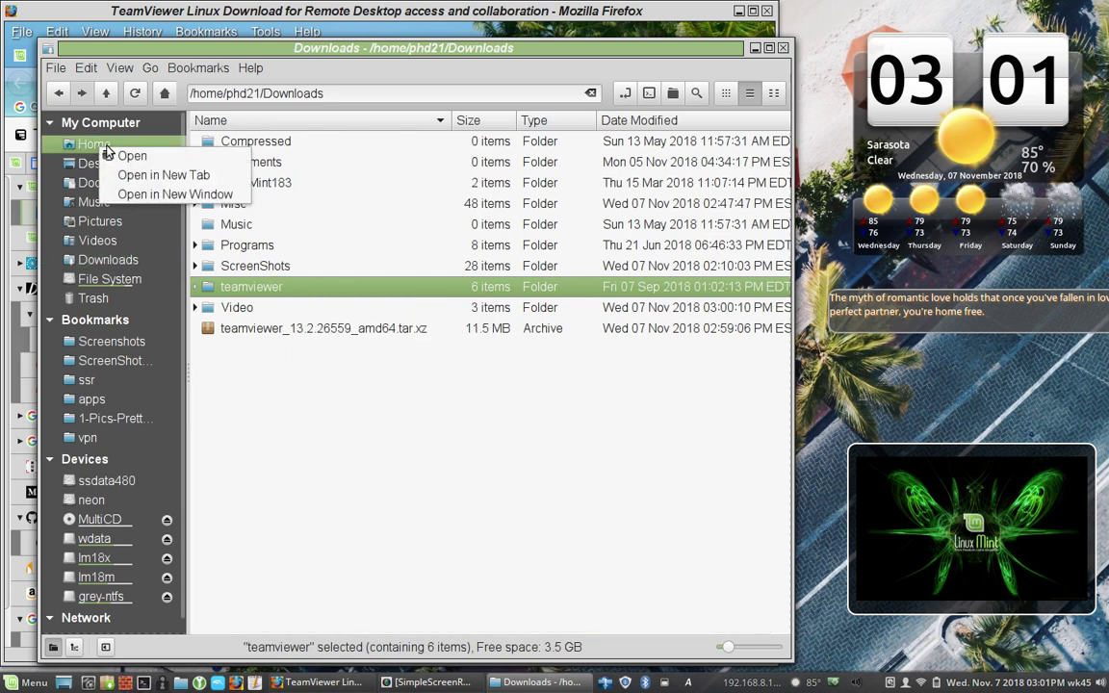
pyautogui.click(135, 173)
pyautogui.click(508, 123)
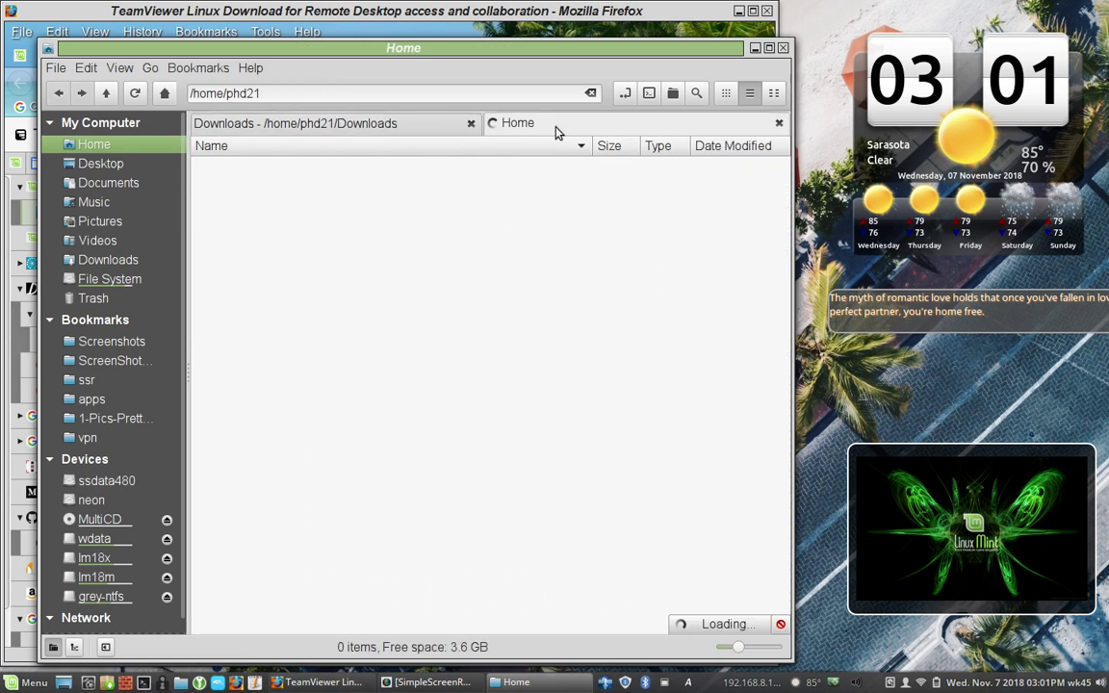
pyautogui.click(350, 260)
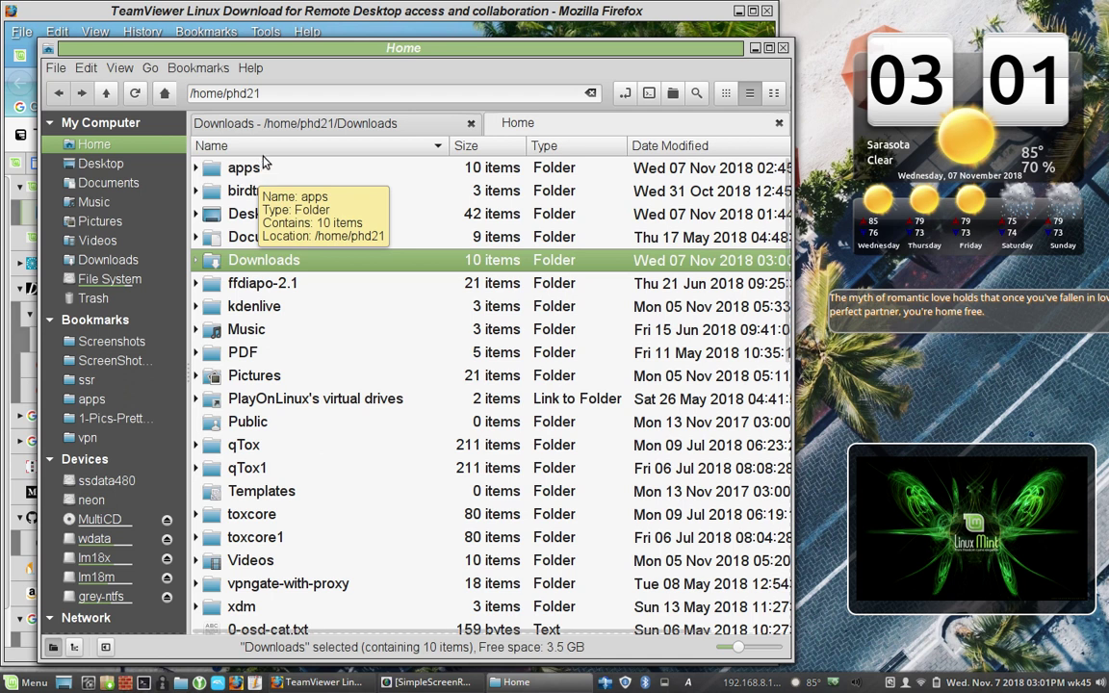
pyautogui.click(283, 129)
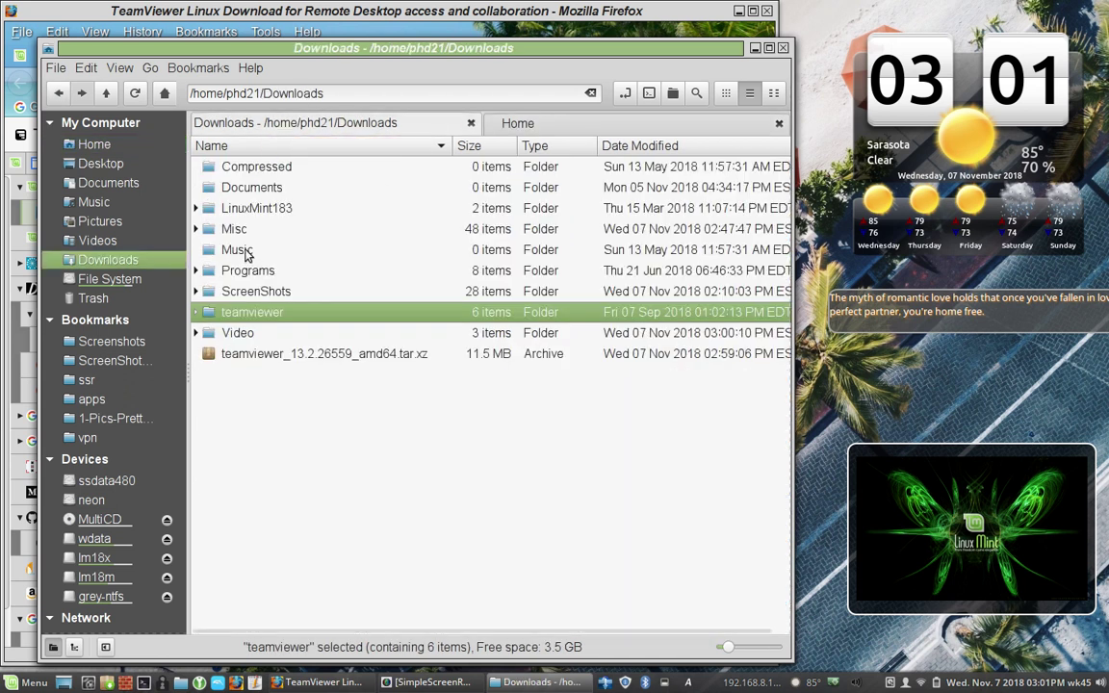
# - Move the extracted teamviewer folder from Downloads into the apps folder in the home directory
pyautogui.rightClick(262, 318)
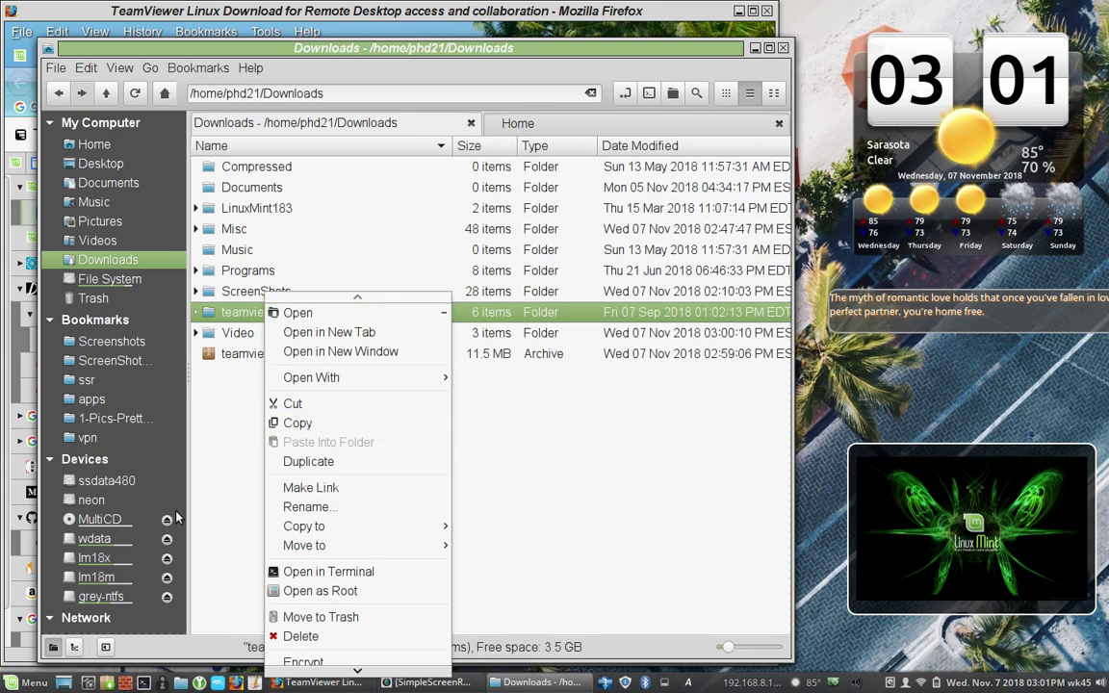
pyautogui.click(215, 490)
pyautogui.rightClick(290, 310)
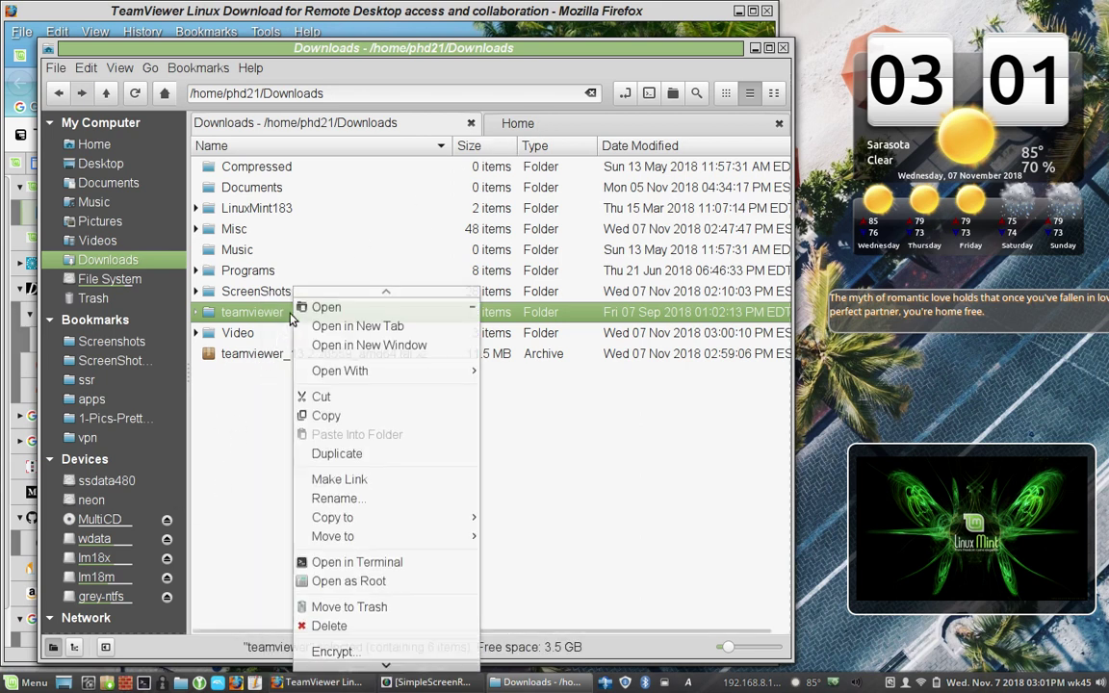
pyautogui.moveTo(402, 548)
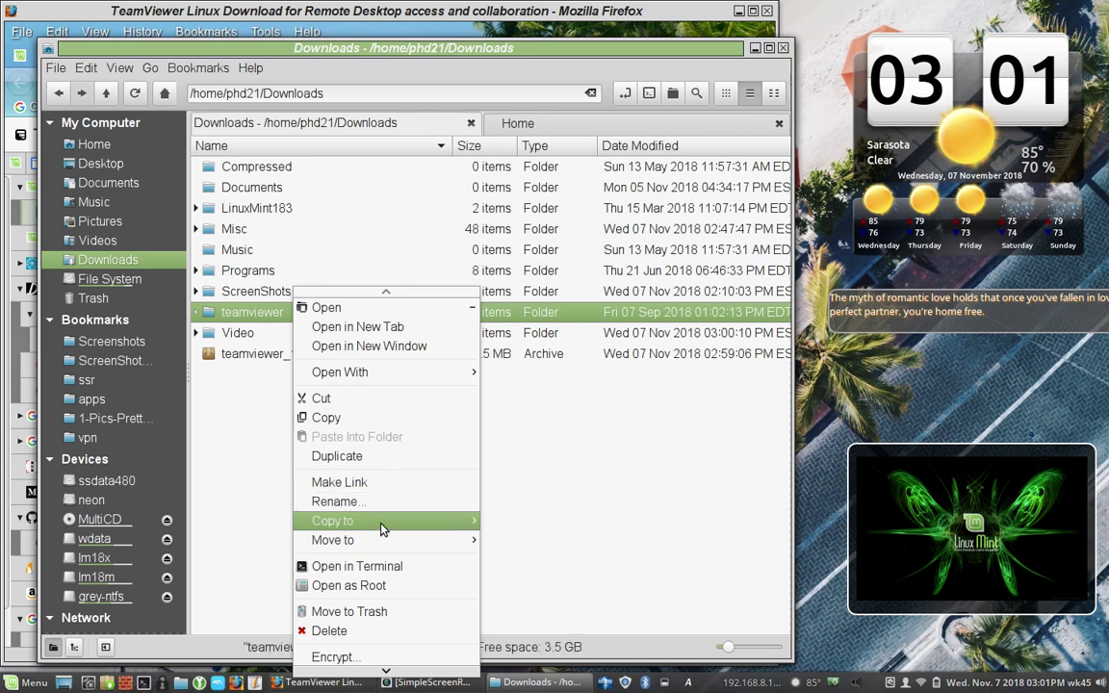
pyautogui.moveTo(383, 525)
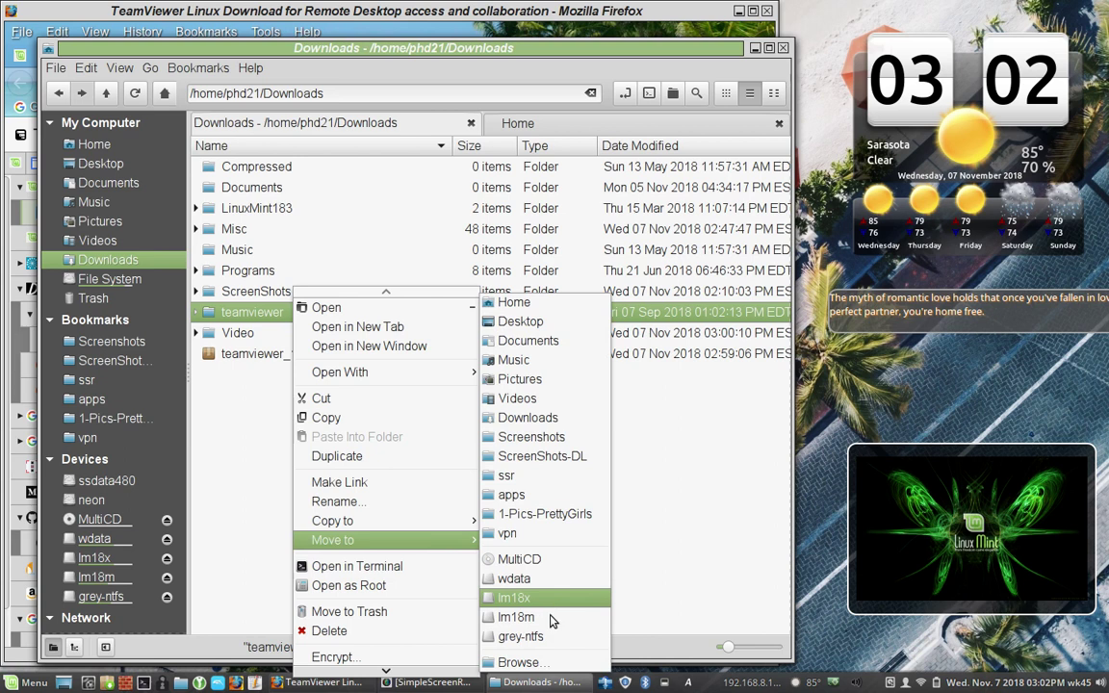
pyautogui.click(518, 663)
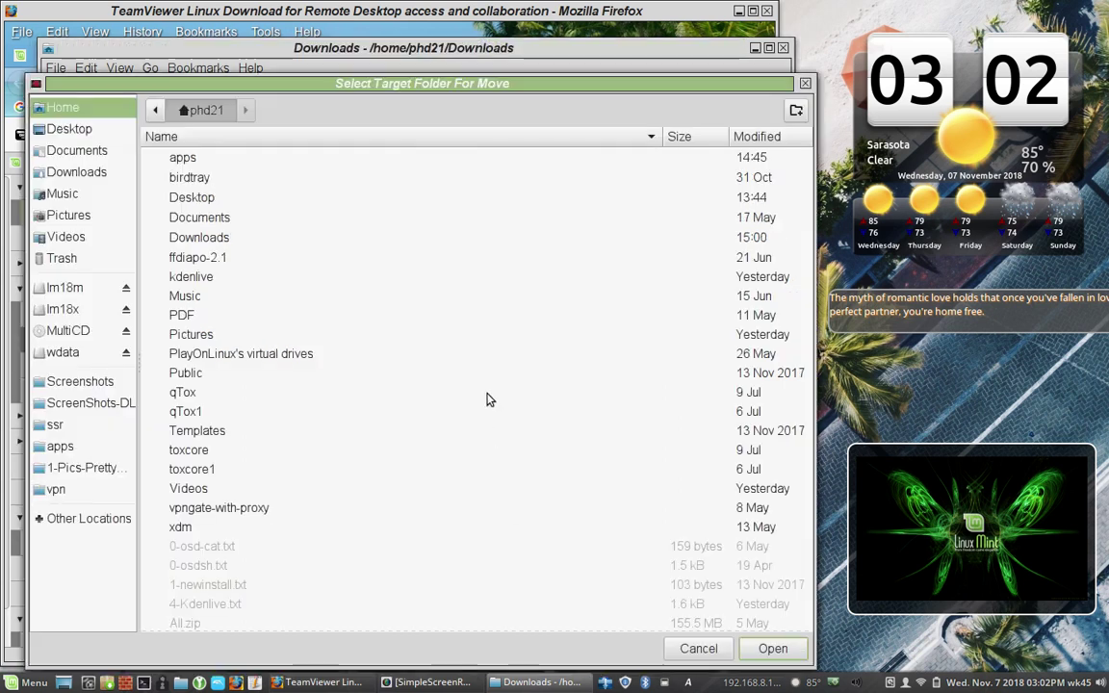
pyautogui.doubleClick(178, 158)
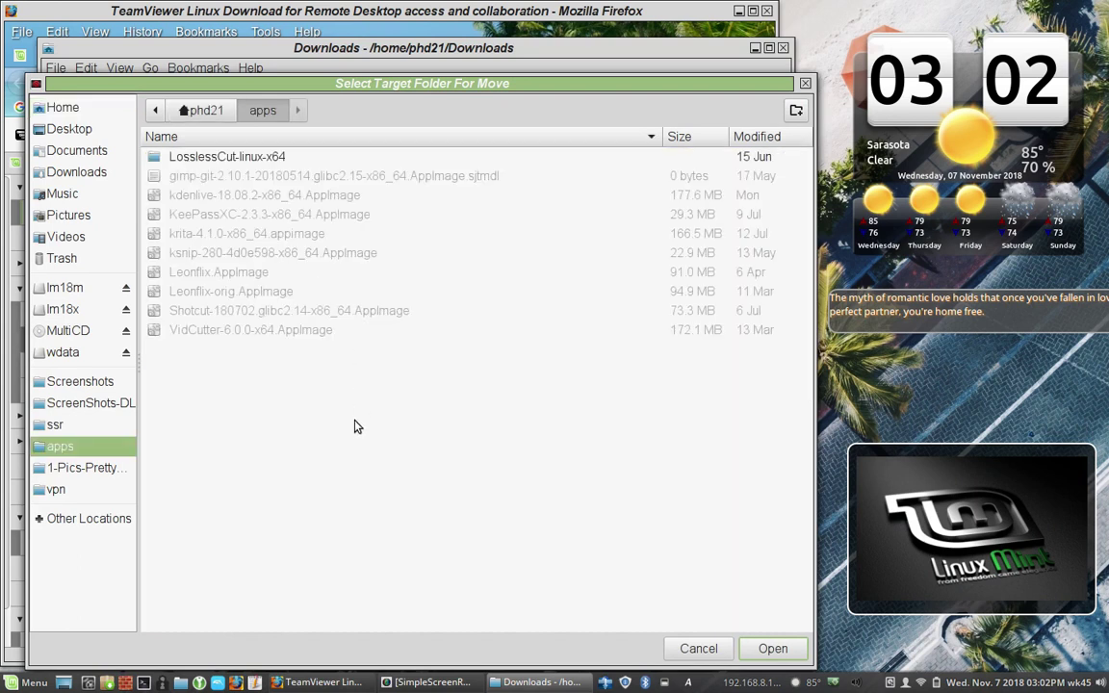
pyautogui.click(772, 649)
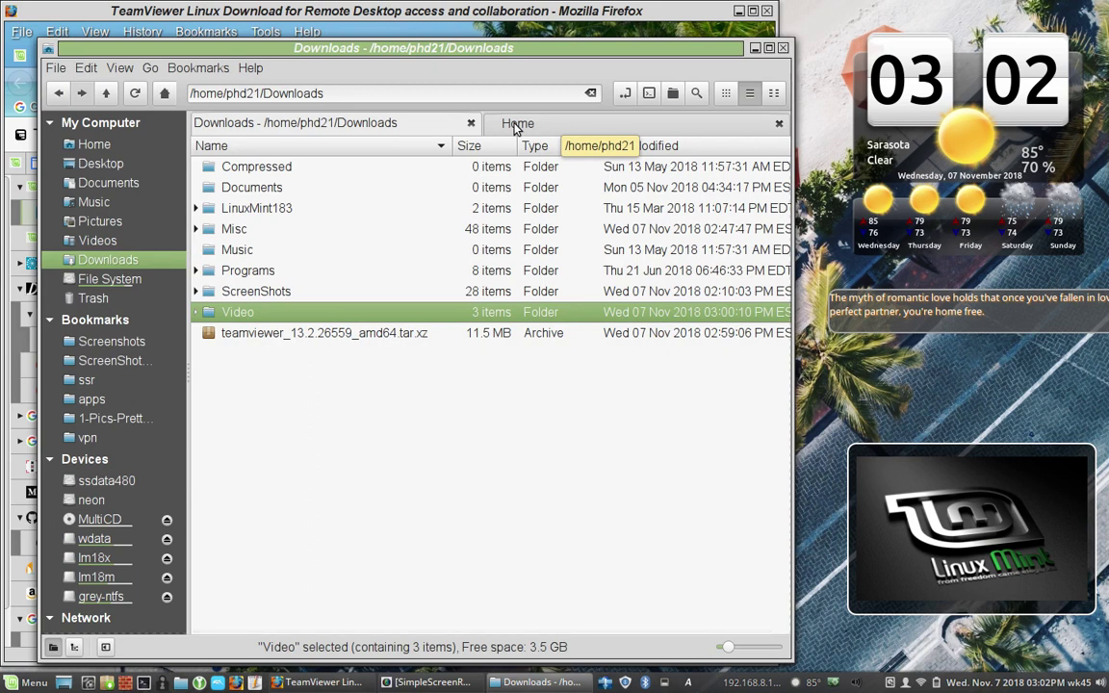
# - Go to the Home tab and open the teamviewer folder inside apps
pyautogui.click(518, 125)
pyautogui.doubleClick(248, 171)
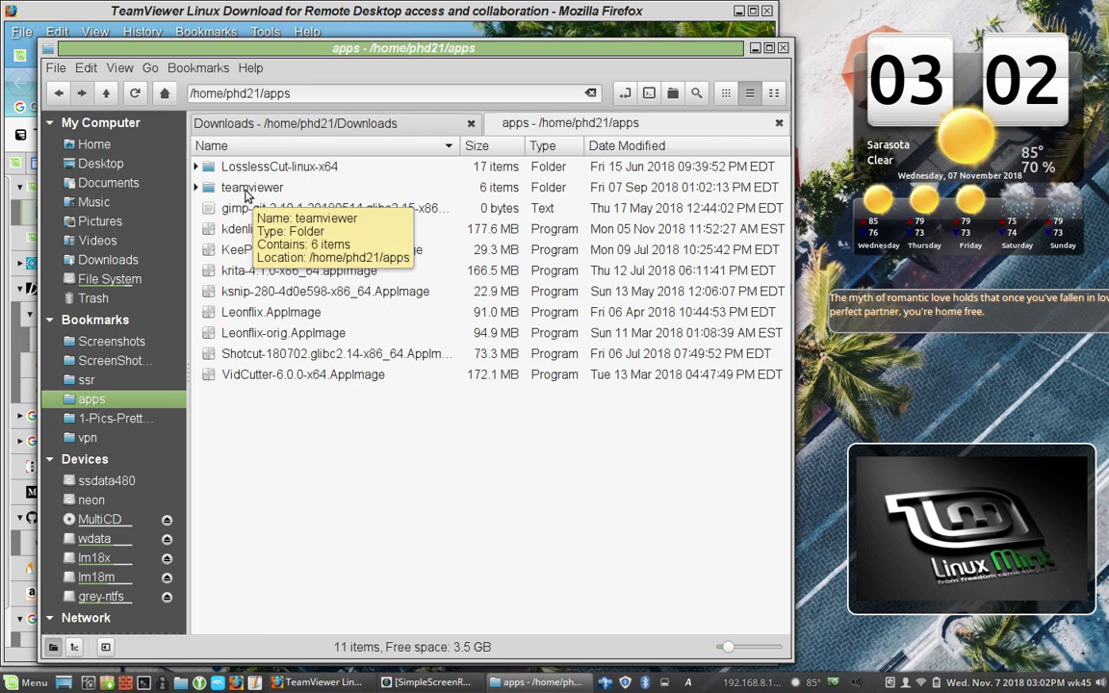
pyautogui.doubleClick(248, 188)
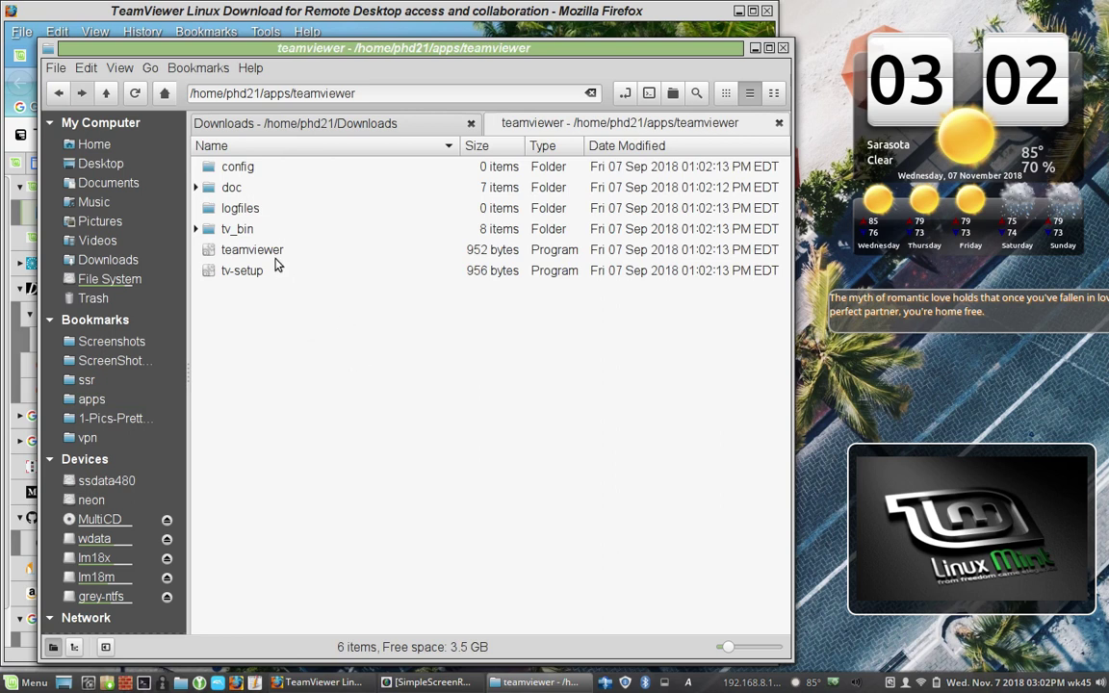
# - Check the execute permissions in the teamviewer program file's properties and close them
pyautogui.moveTo(268, 258)
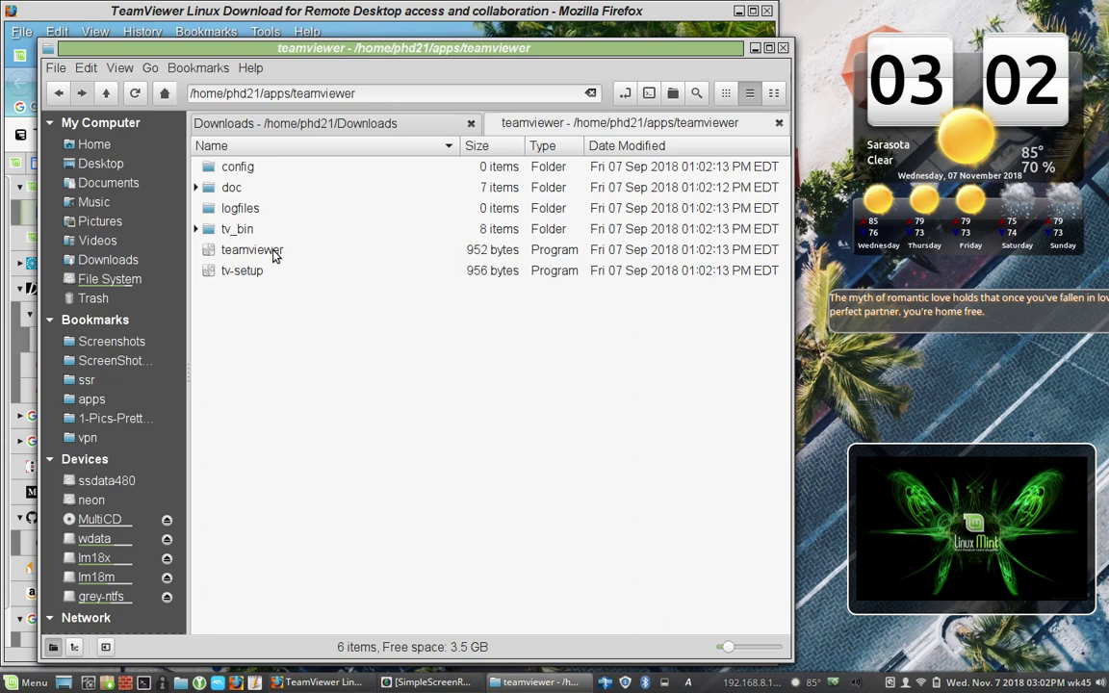
pyautogui.click(273, 253)
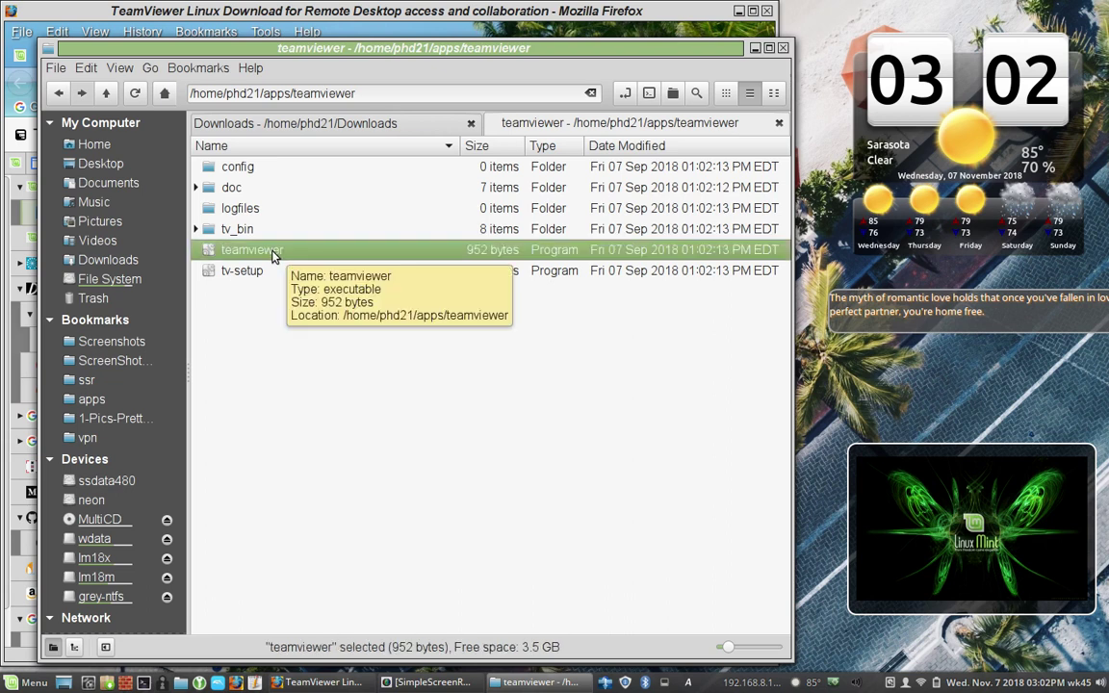
pyautogui.rightClick(274, 255)
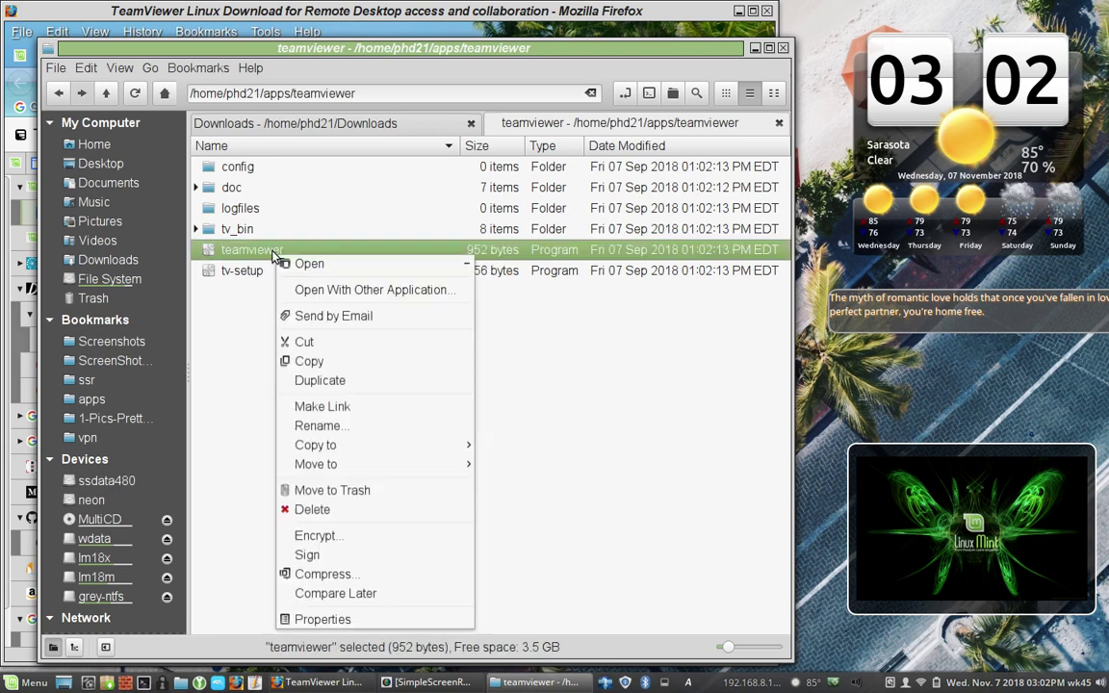
pyautogui.click(388, 621)
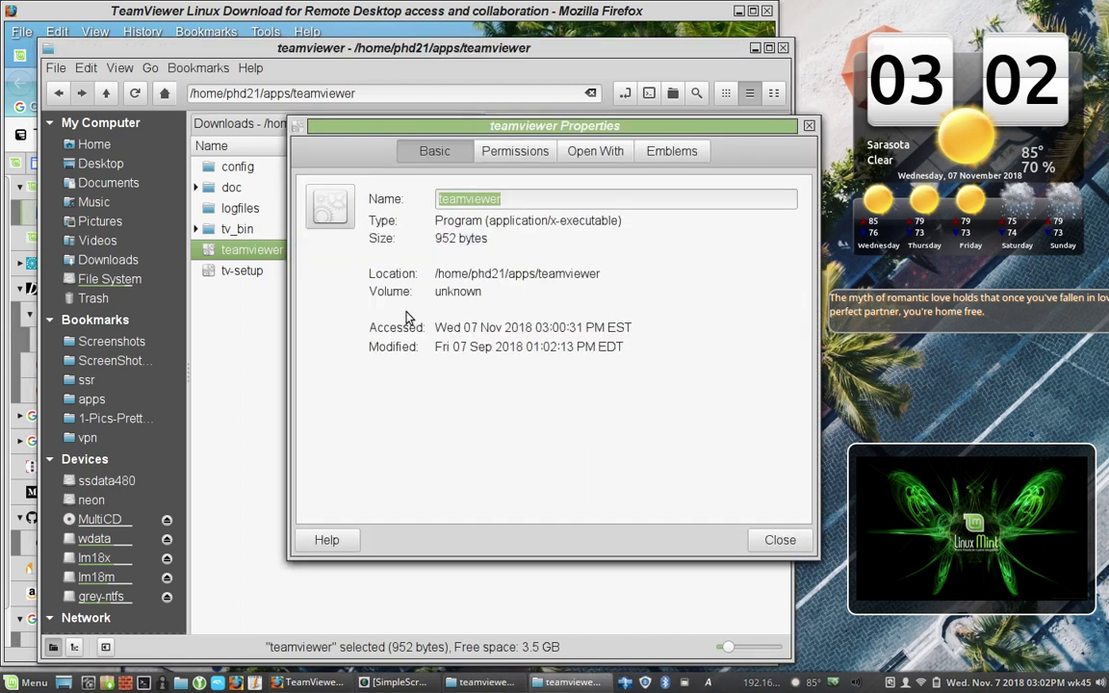
pyautogui.click(515, 155)
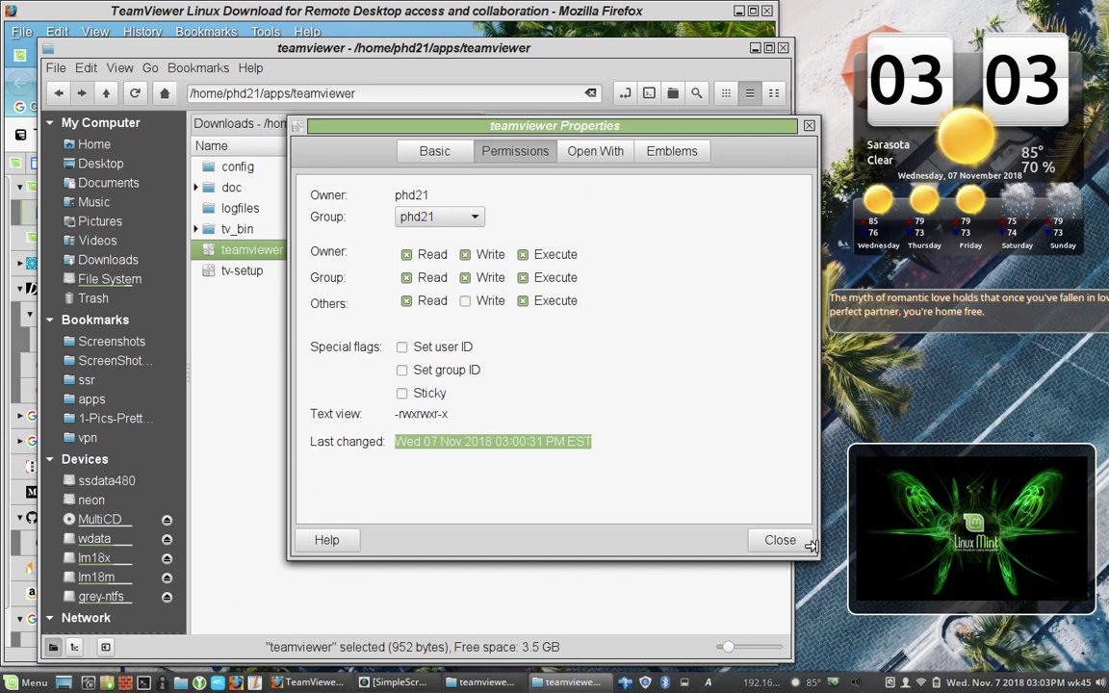
pyautogui.click(781, 545)
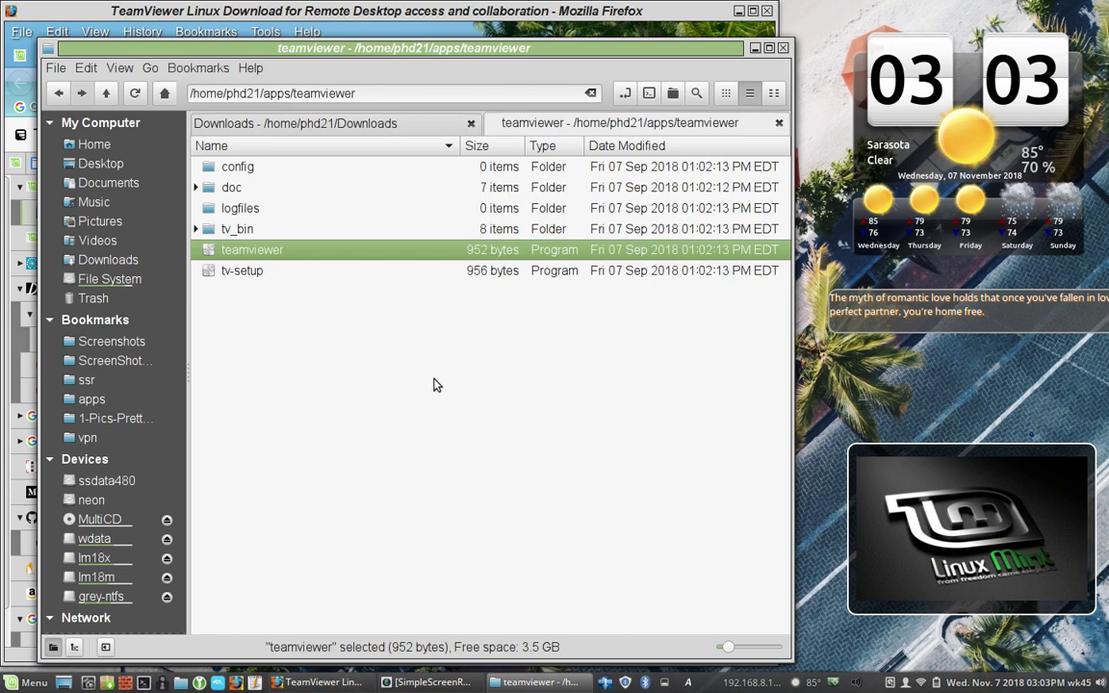
# - Run the teamviewer program, accept its license agreement and close the TeamViewer window
pyautogui.doubleClick(284, 252)
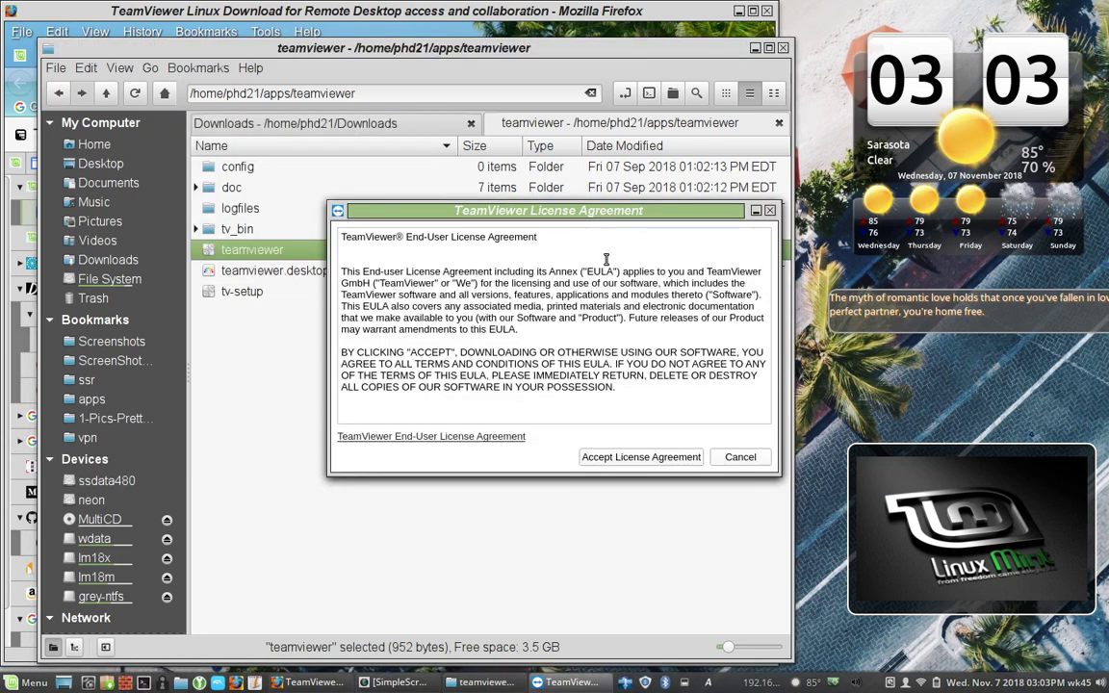
pyautogui.click(627, 459)
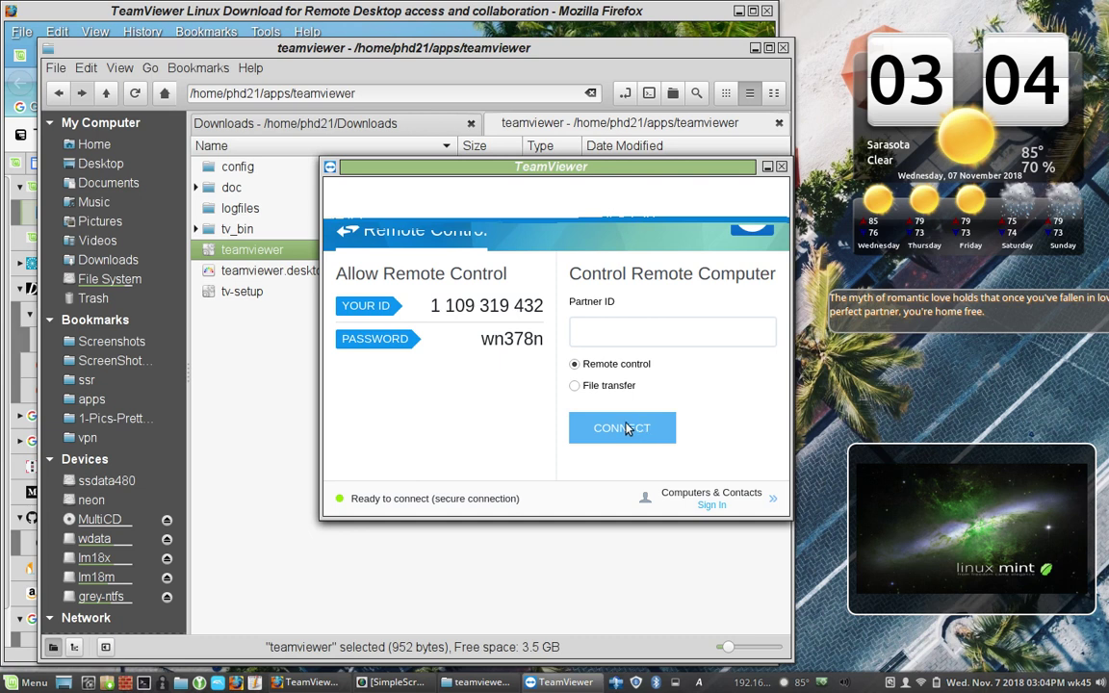
pyautogui.click(781, 166)
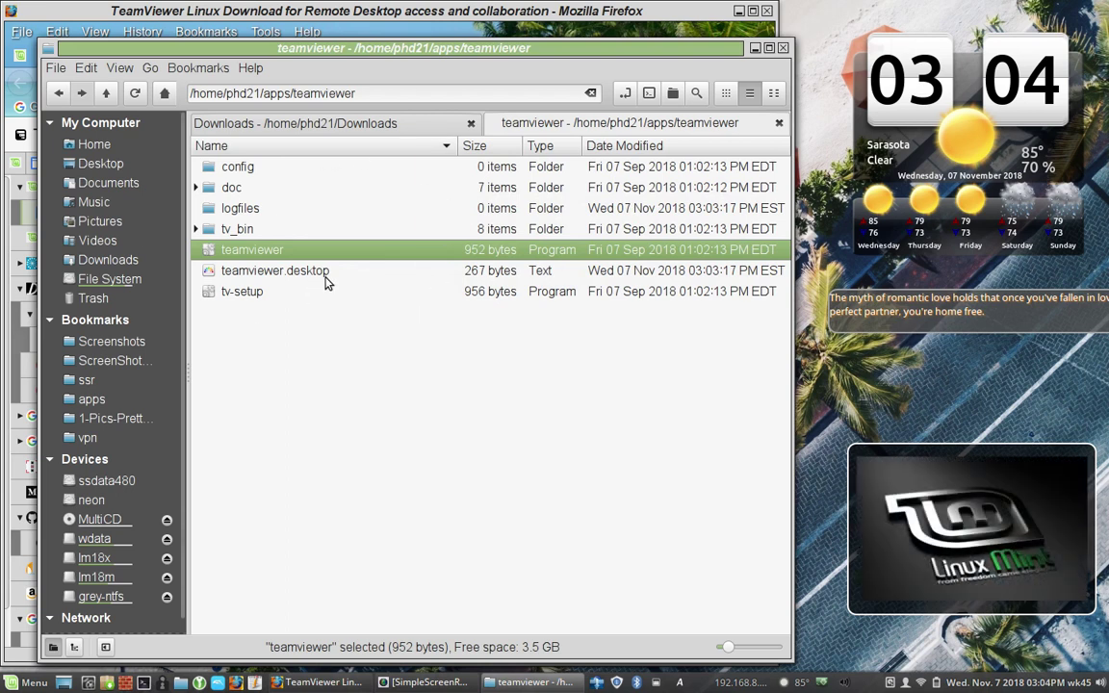
# - Minimise the file manager and browser windows, create a new desktop launcher named TeamViewer and widen its properties dialog
pyautogui.click(755, 48)
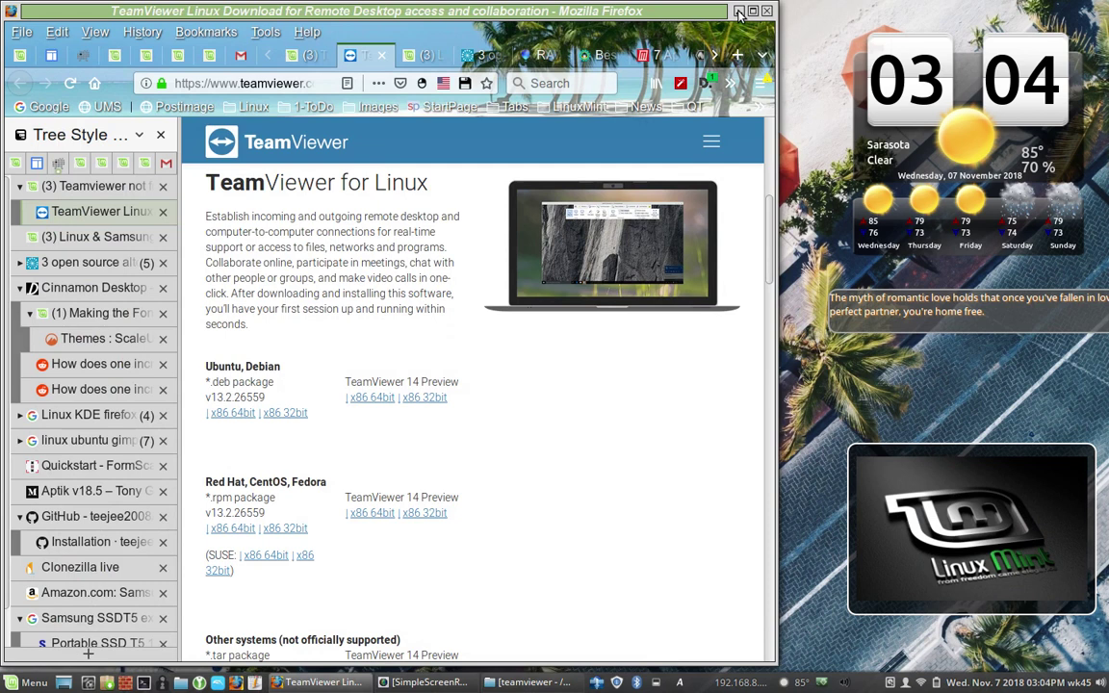
pyautogui.click(740, 12)
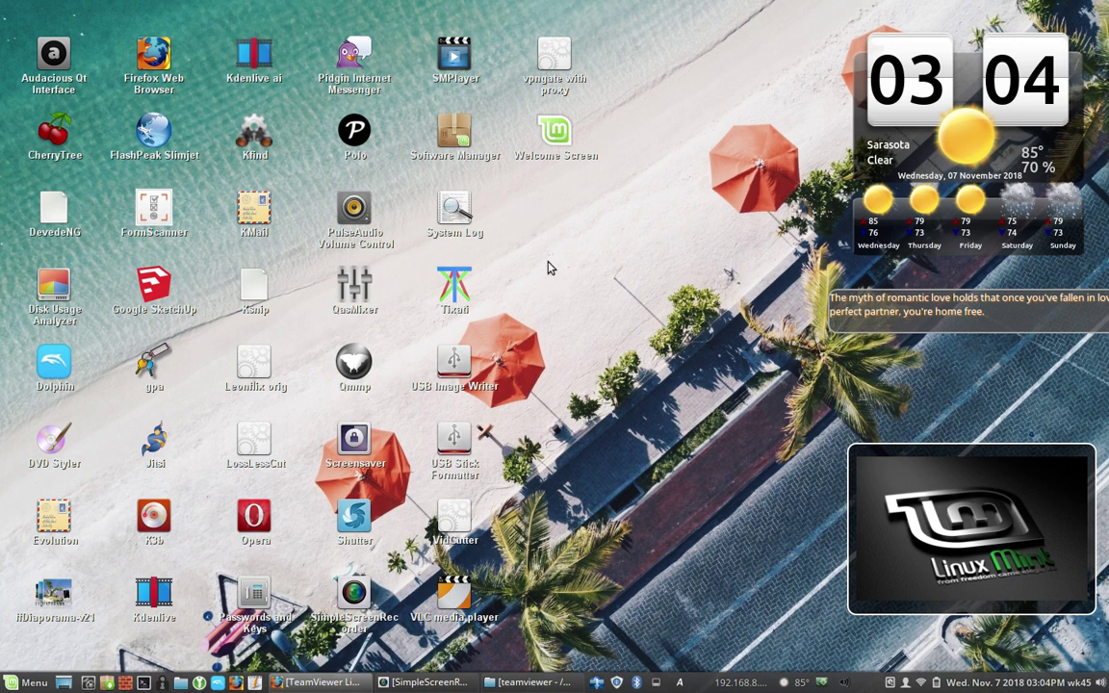
pyautogui.rightClick(539, 209)
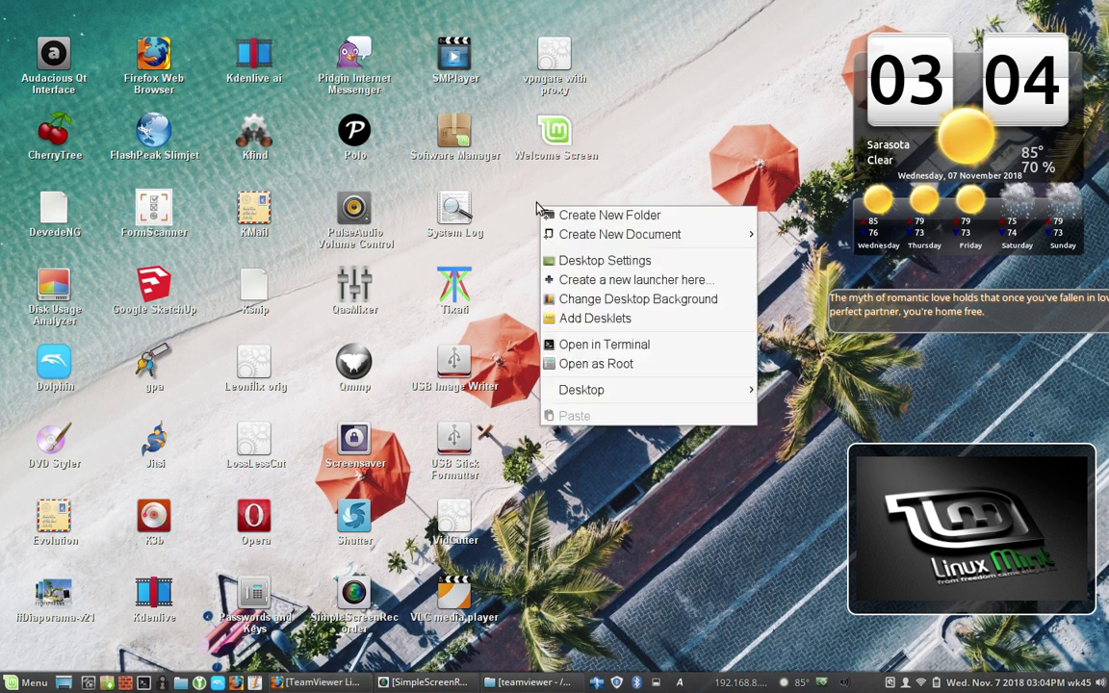
pyautogui.click(597, 282)
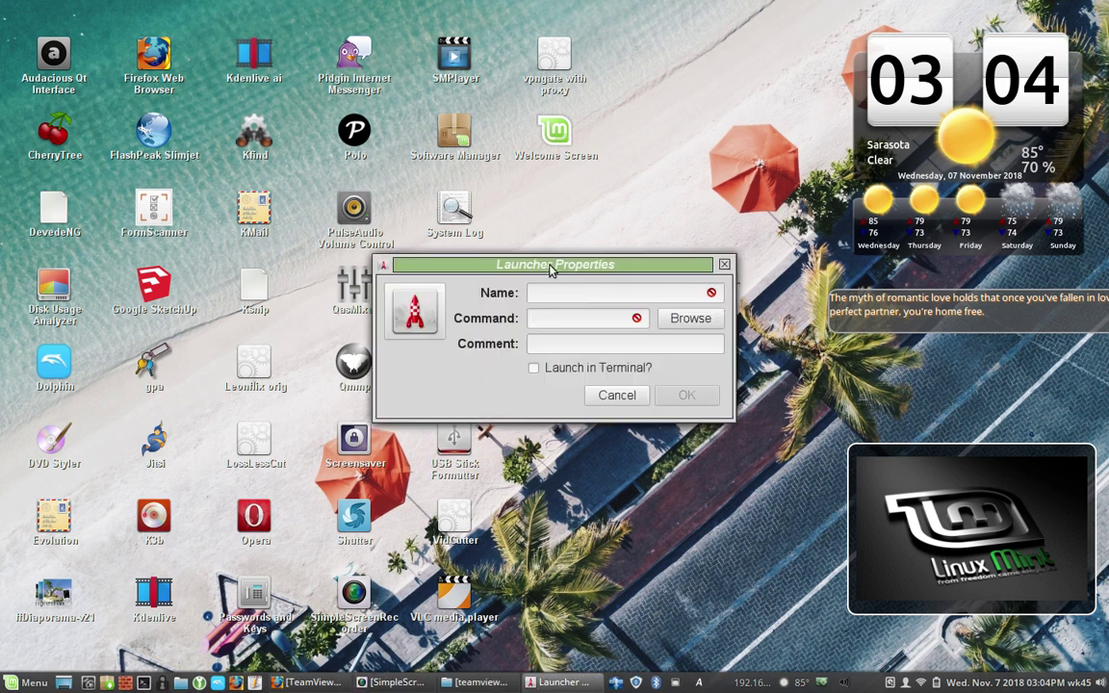
pyautogui.moveTo(417, 243); pyautogui.dragTo(241, 235)
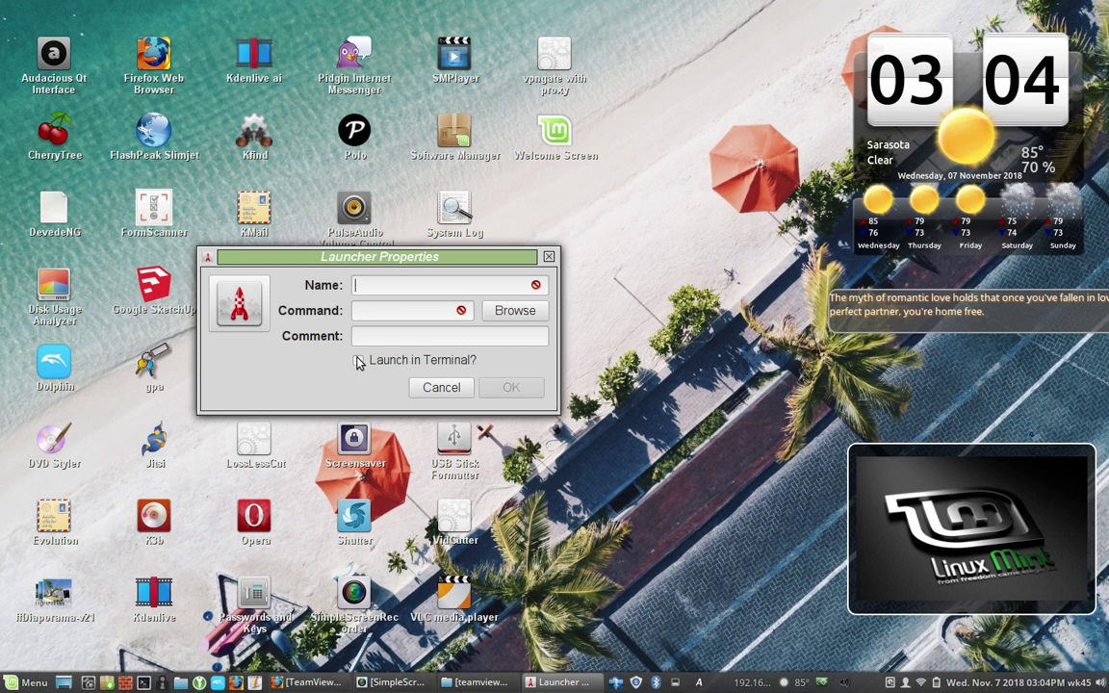
pyautogui.write('TeamViewer')
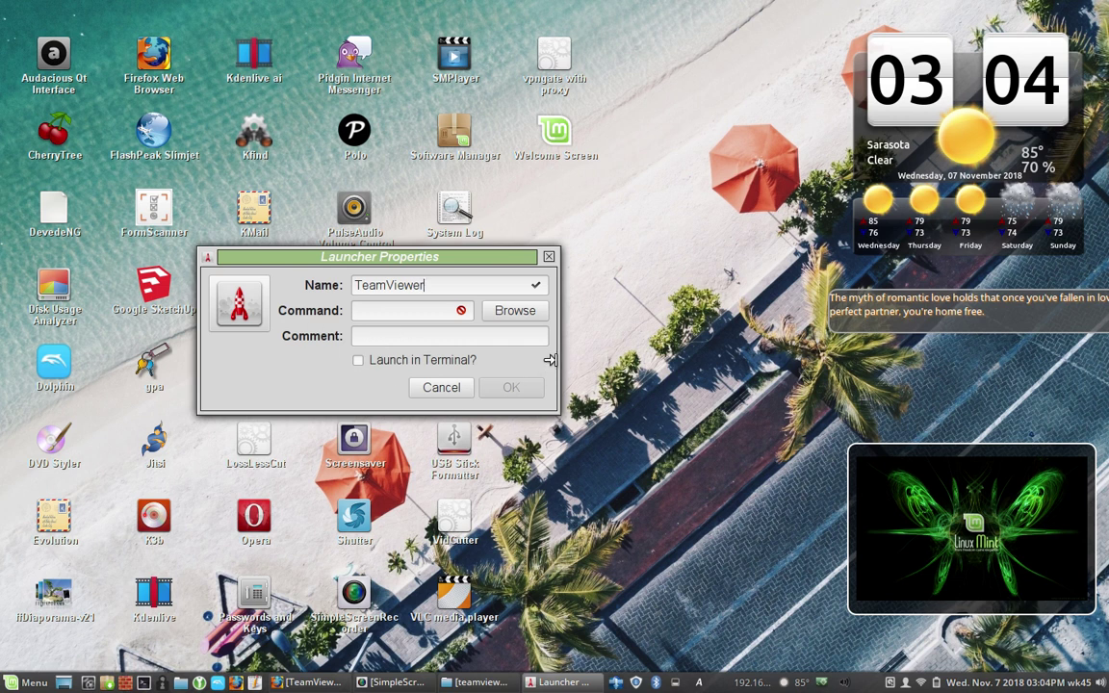
pyautogui.moveTo(560, 366); pyautogui.dragTo(733, 366)
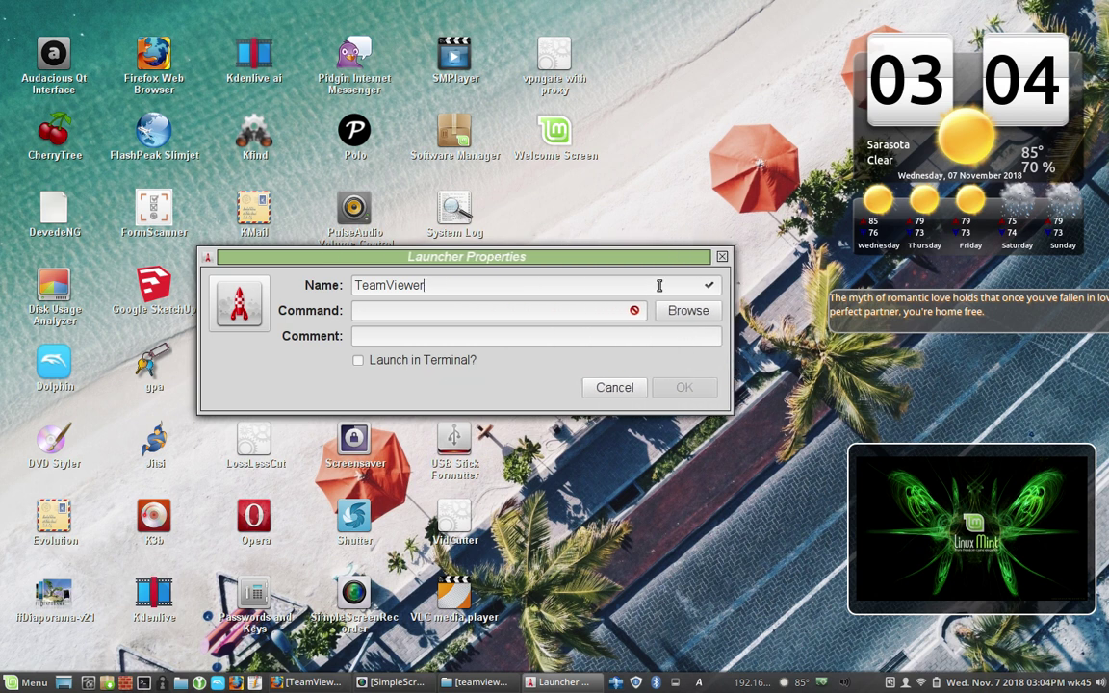
# - Set the launcher's command to the teamviewer program file in the home directory's apps/teamviewer folder
pyautogui.click(674, 314)
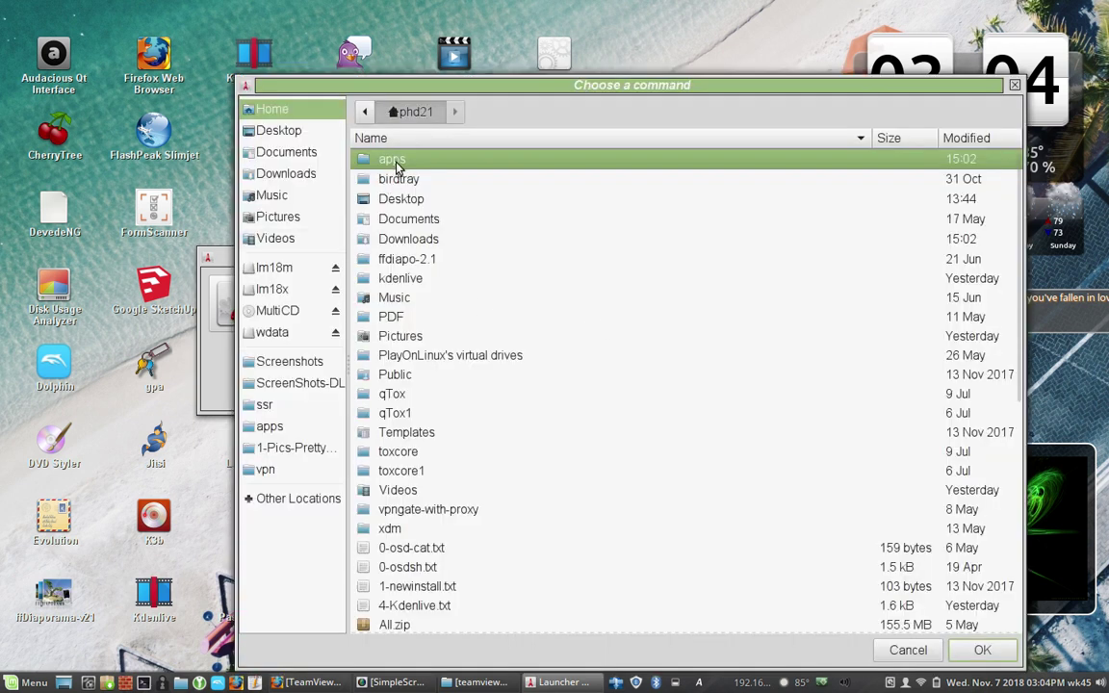
pyautogui.doubleClick(395, 160)
pyautogui.click(407, 179)
pyautogui.doubleClick(406, 179)
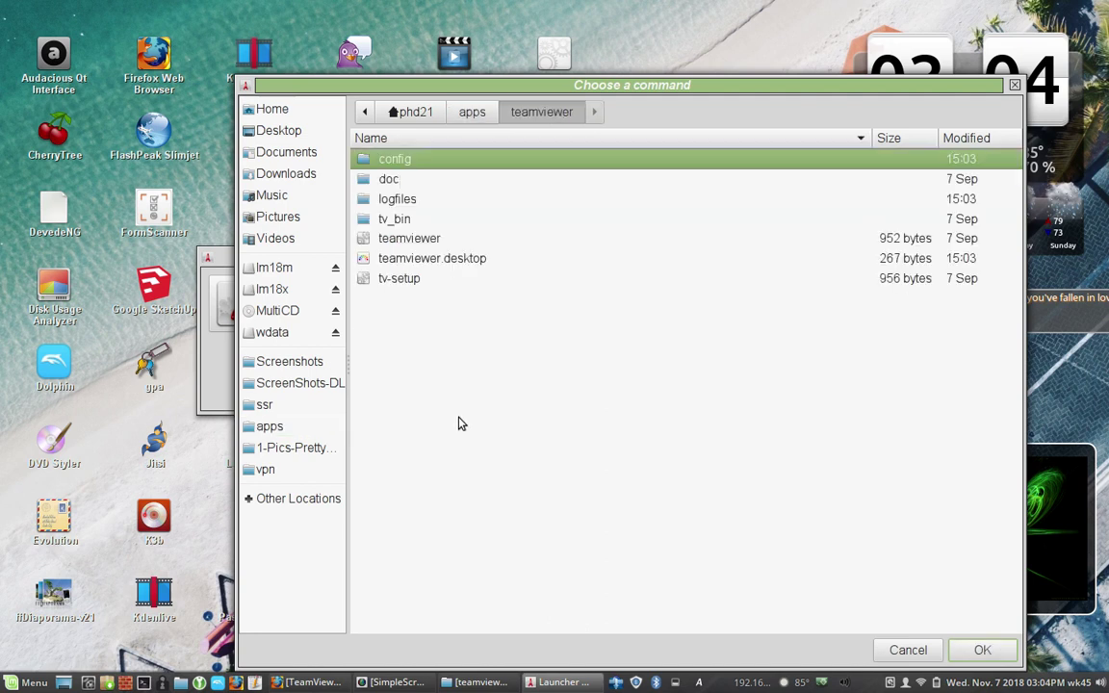
pyautogui.click(417, 247)
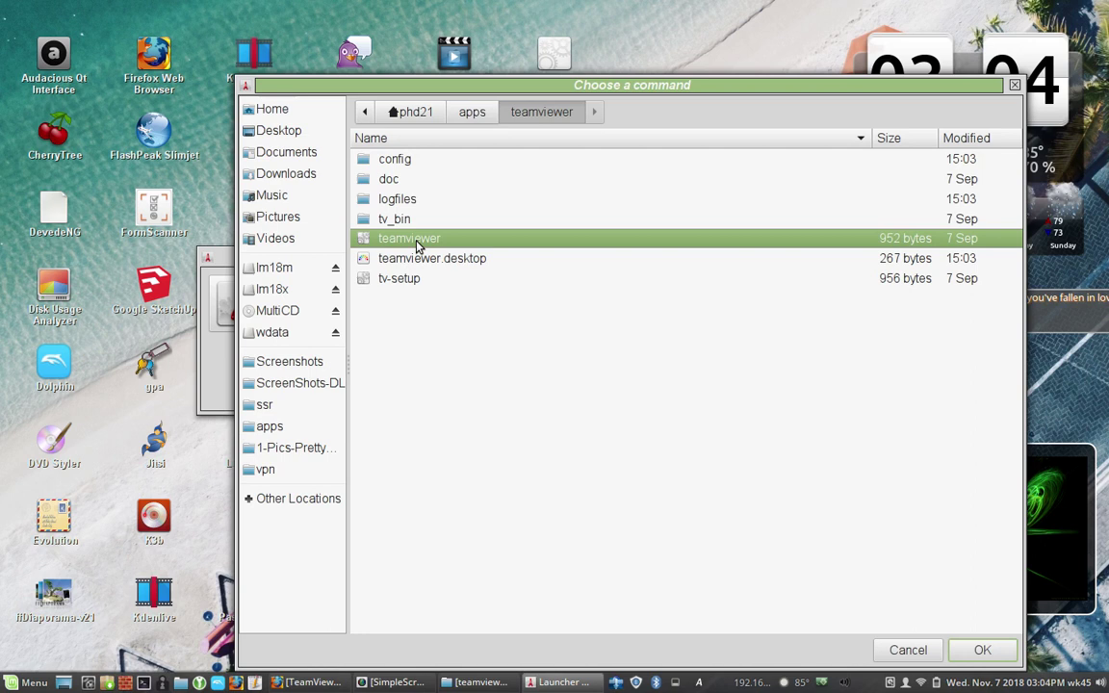
pyautogui.click(954, 655)
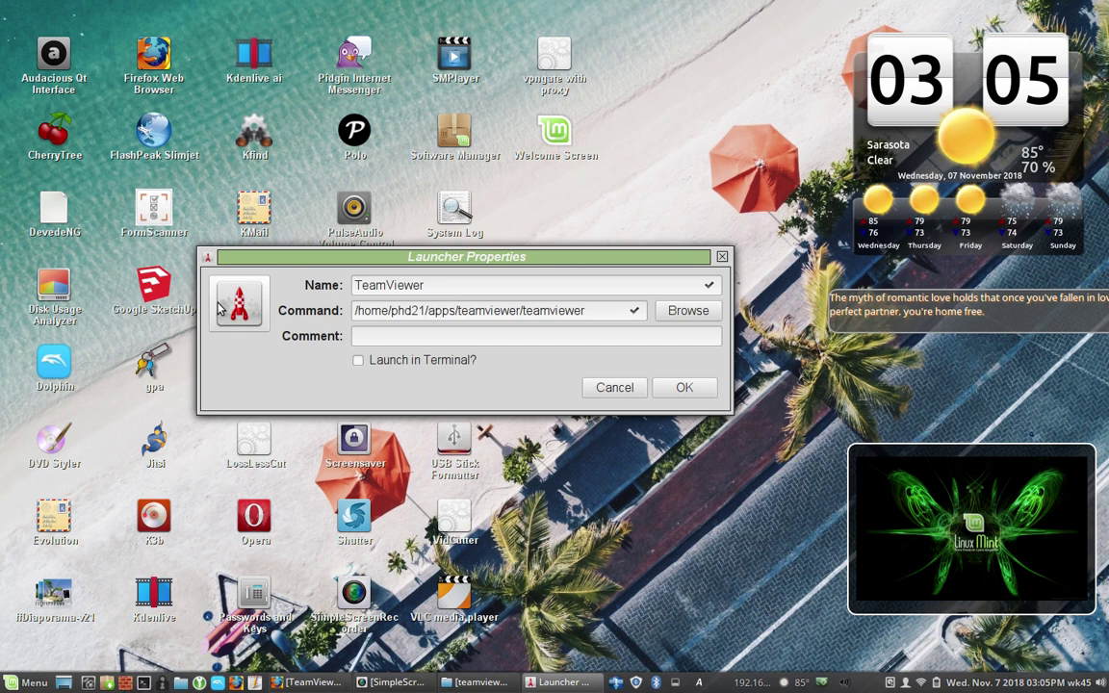
# - Browse for the launcher's icon to the desktop folder inside apps/teamviewer/tv_bin
pyautogui.click(246, 319)
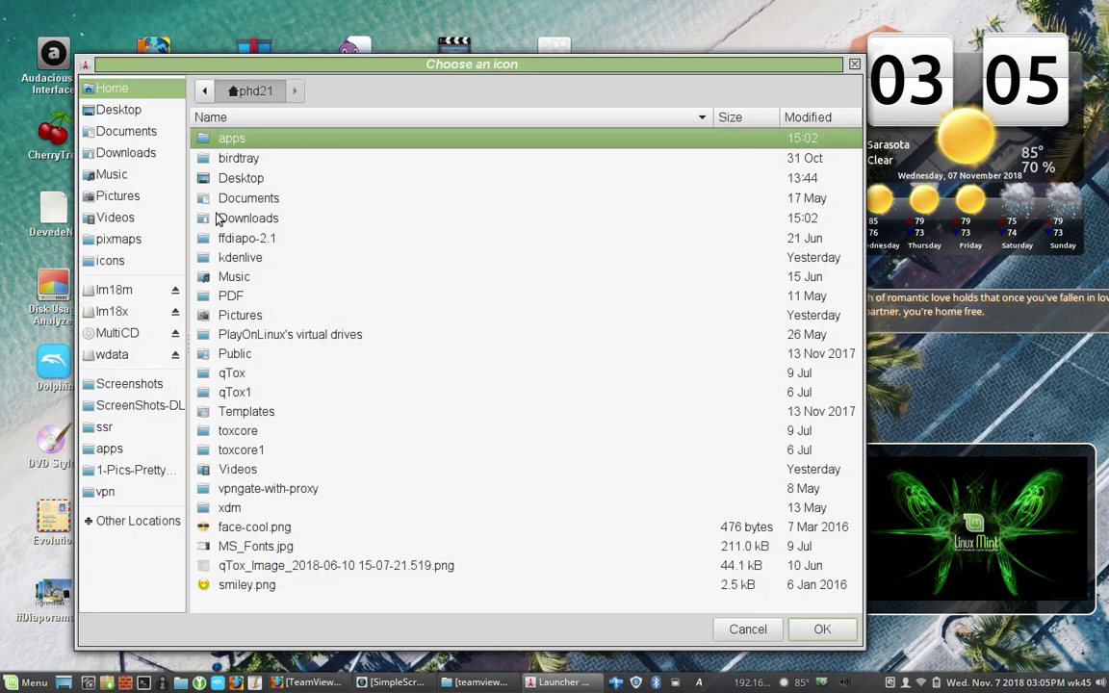
pyautogui.doubleClick(231, 138)
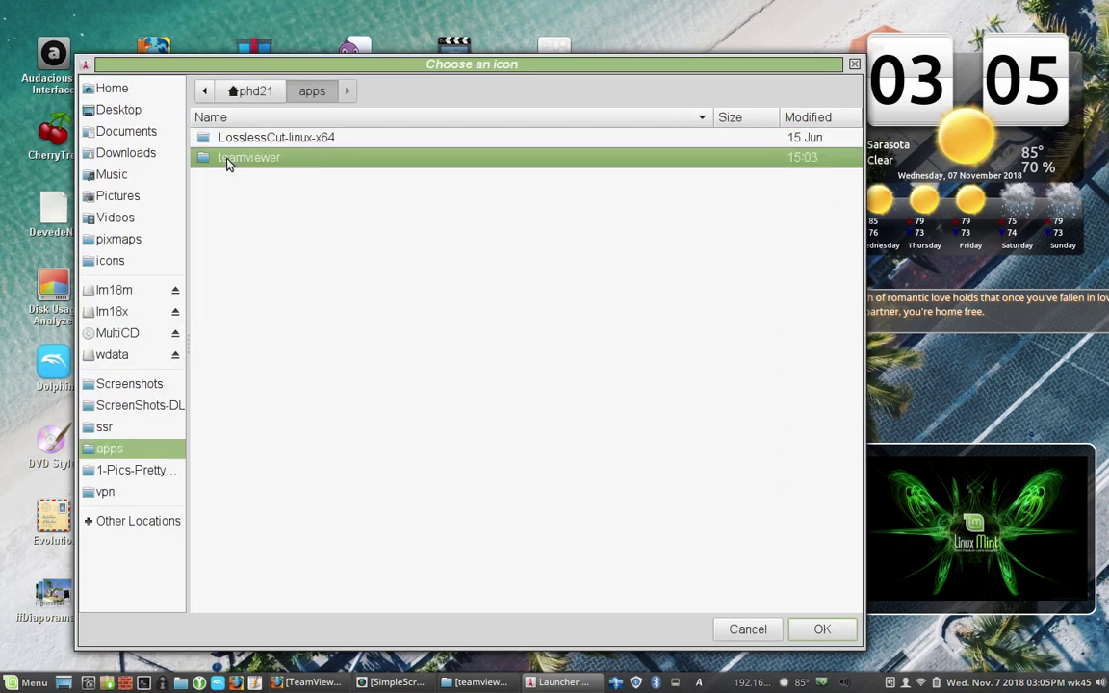
pyautogui.doubleClick(228, 159)
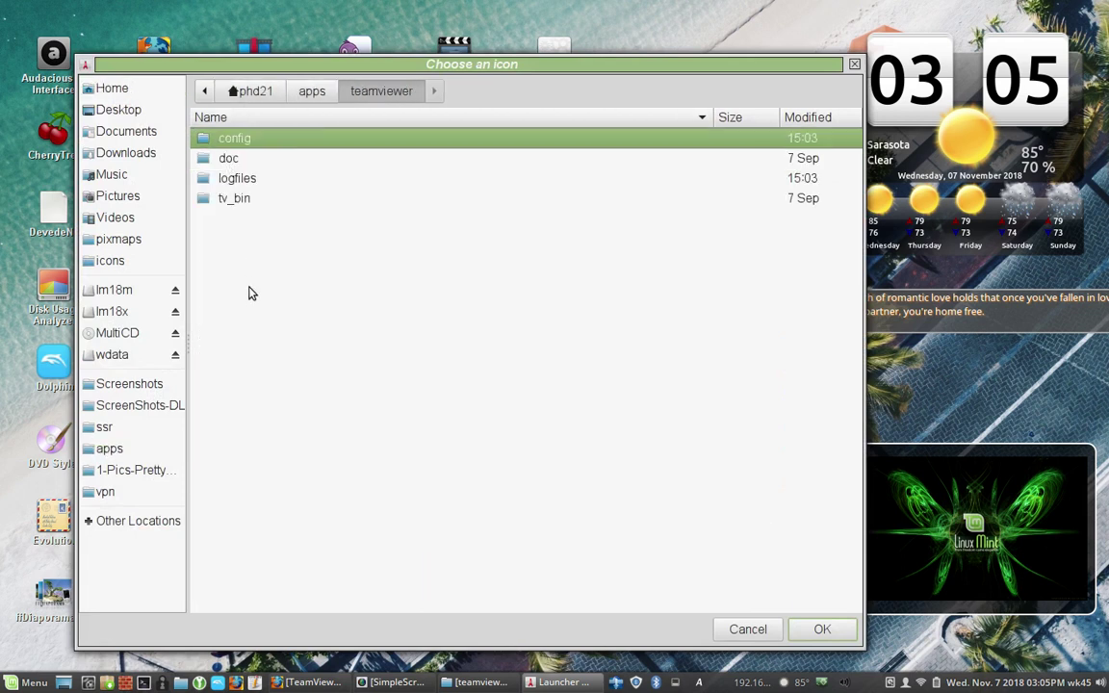
pyautogui.doubleClick(203, 199)
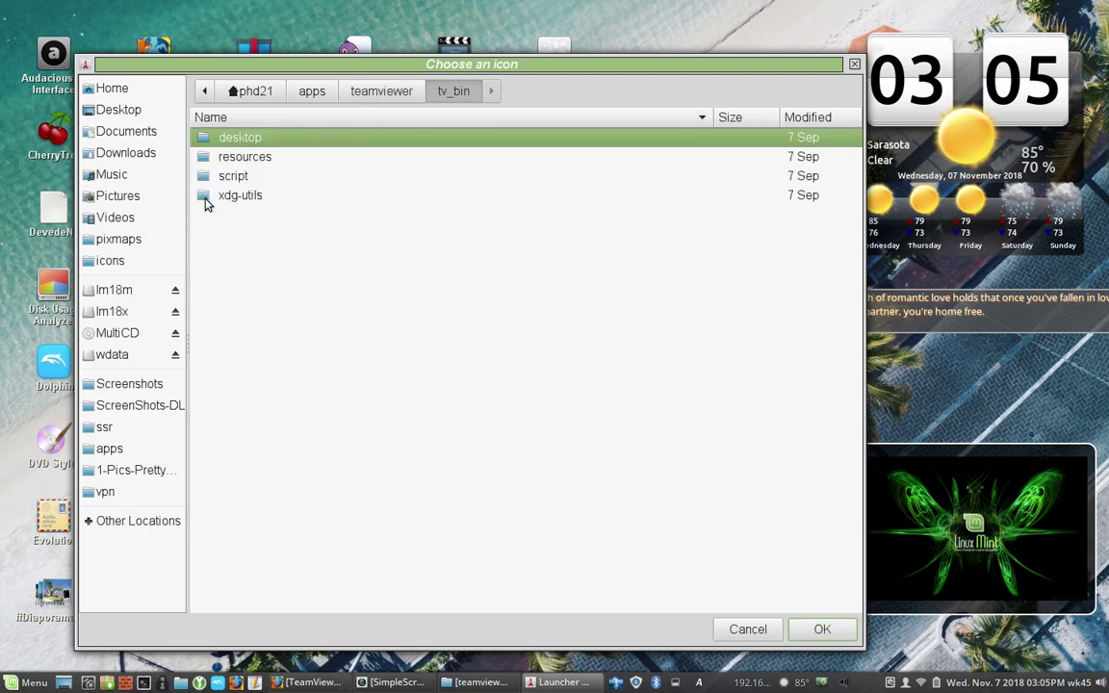
pyautogui.doubleClick(204, 199)
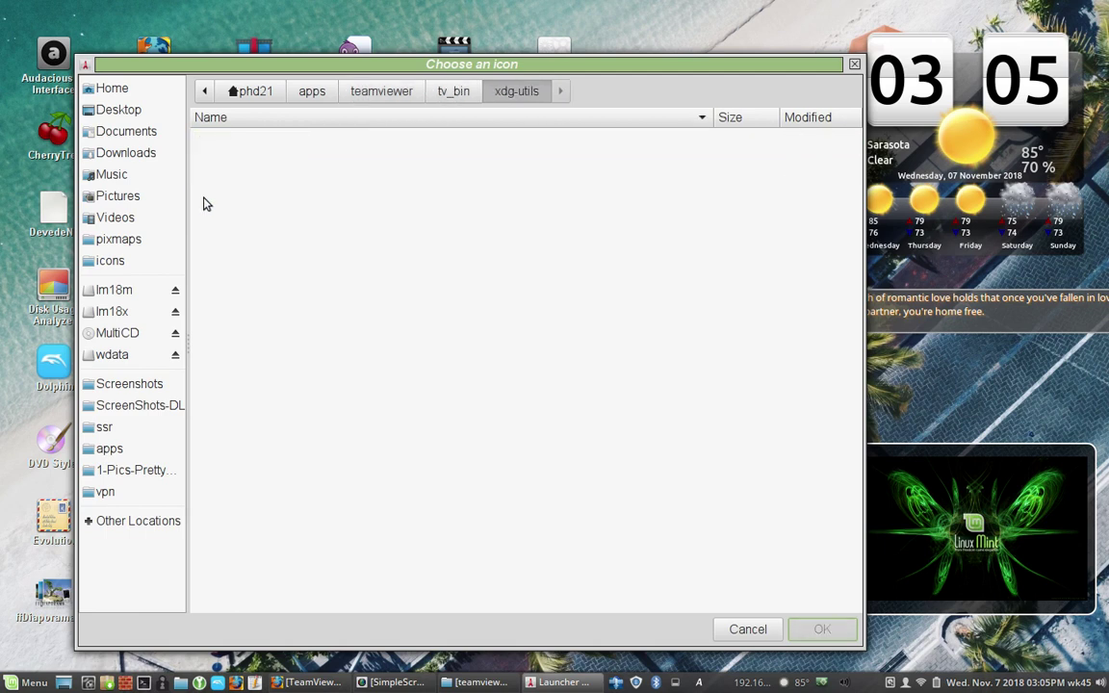
pyautogui.click(451, 94)
pyautogui.doubleClick(207, 144)
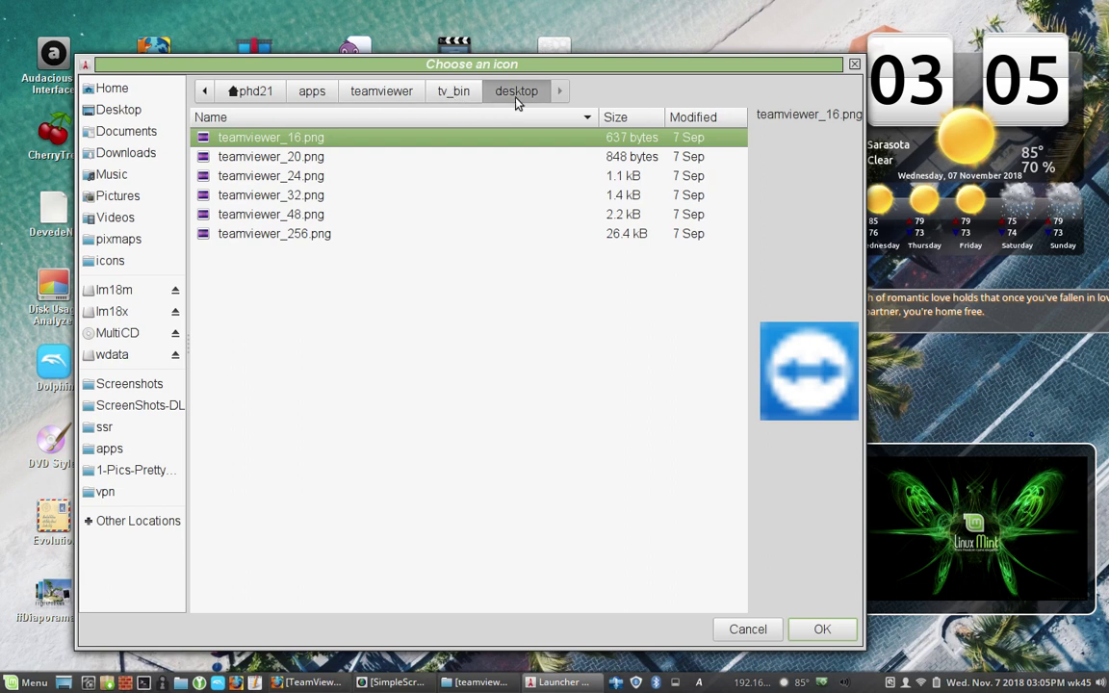
# - Set teamviewer_32.png as the launcher's icon and save the launcher, also adding it to the applications menu
pyautogui.click(263, 197)
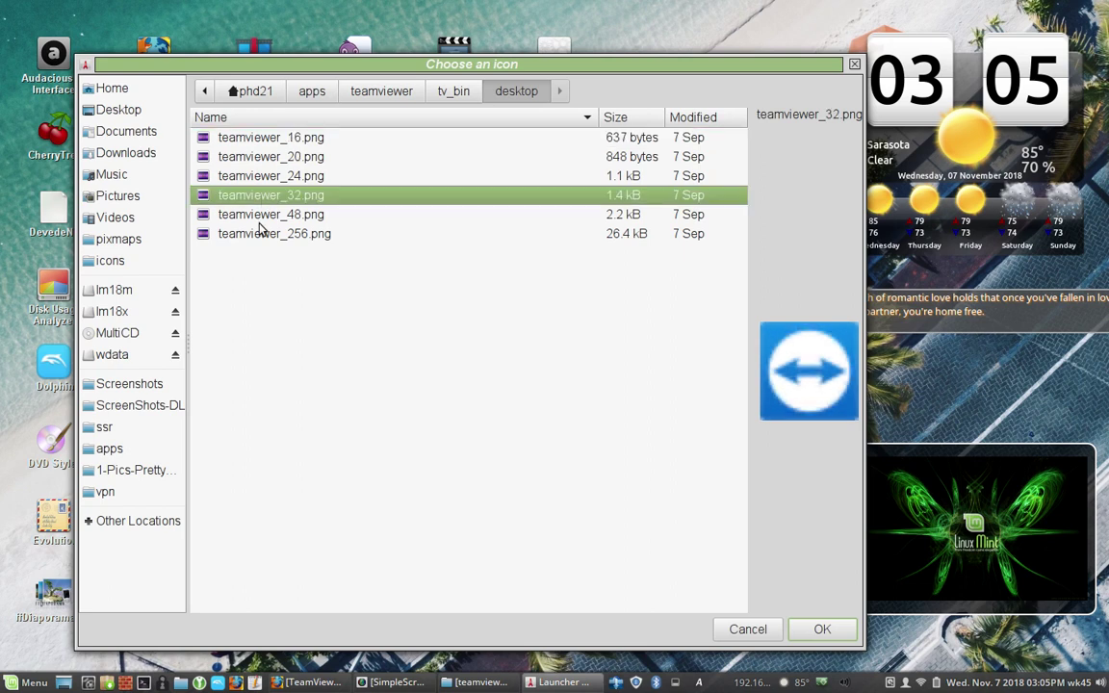
pyautogui.click(268, 217)
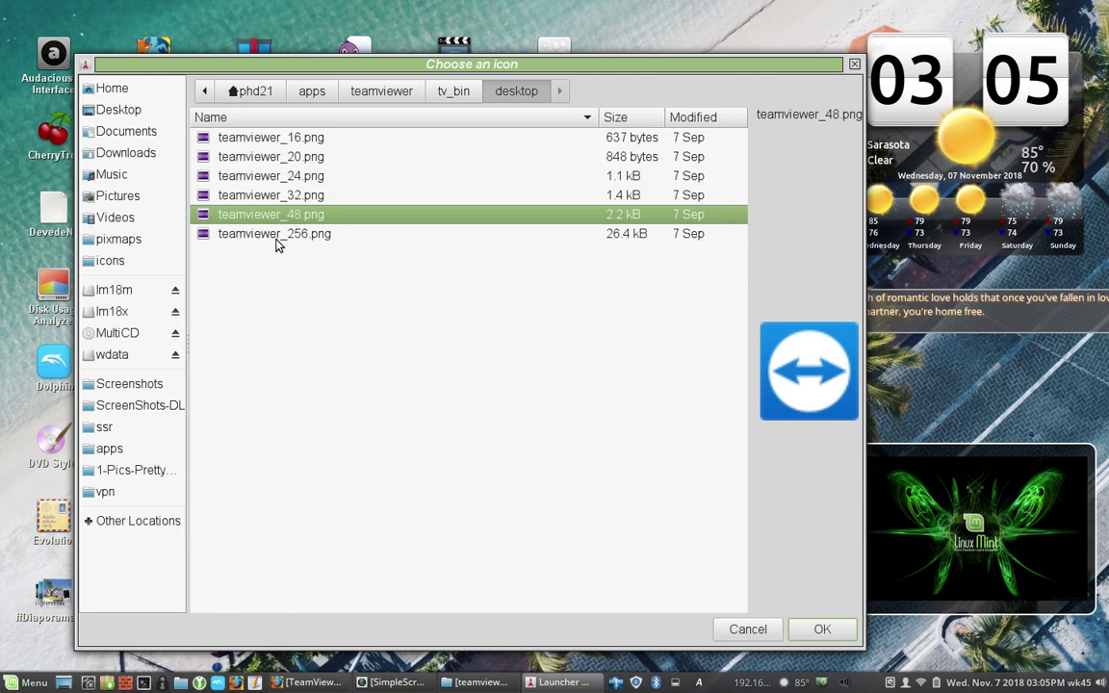
pyautogui.click(276, 236)
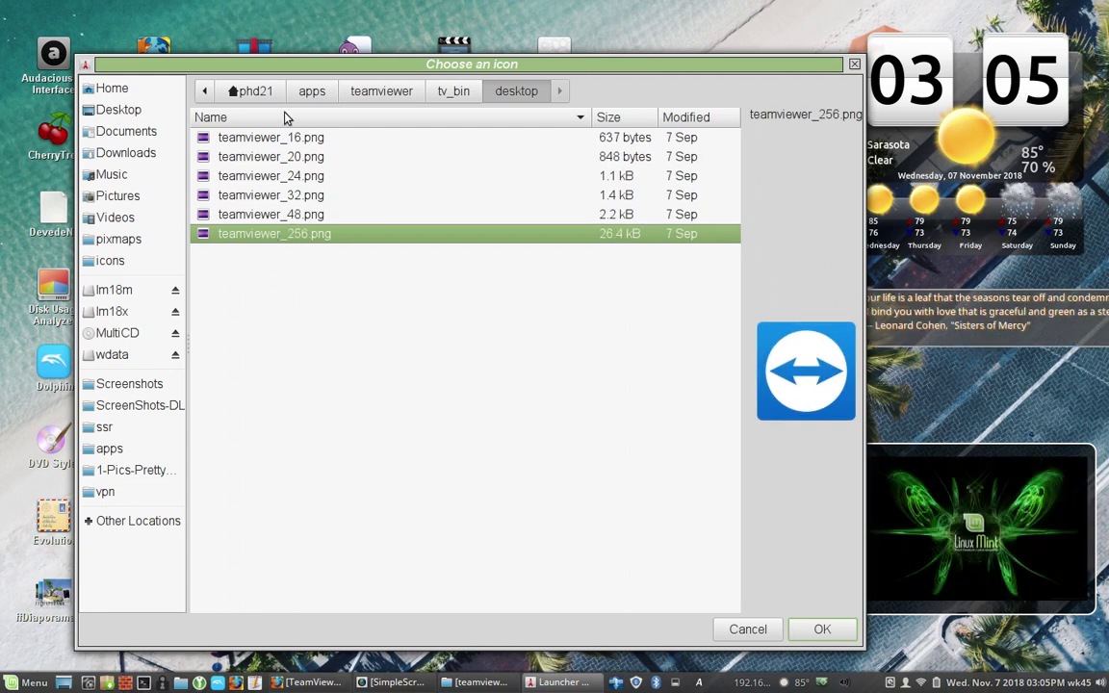
pyautogui.doubleClick(268, 198)
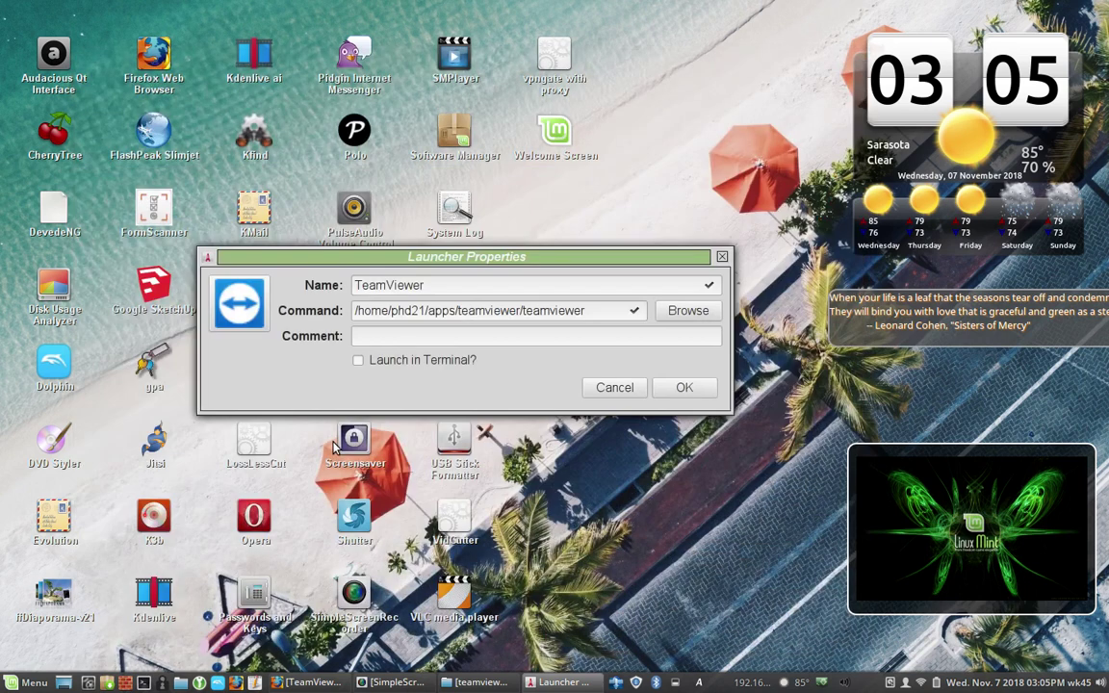
pyautogui.click(688, 389)
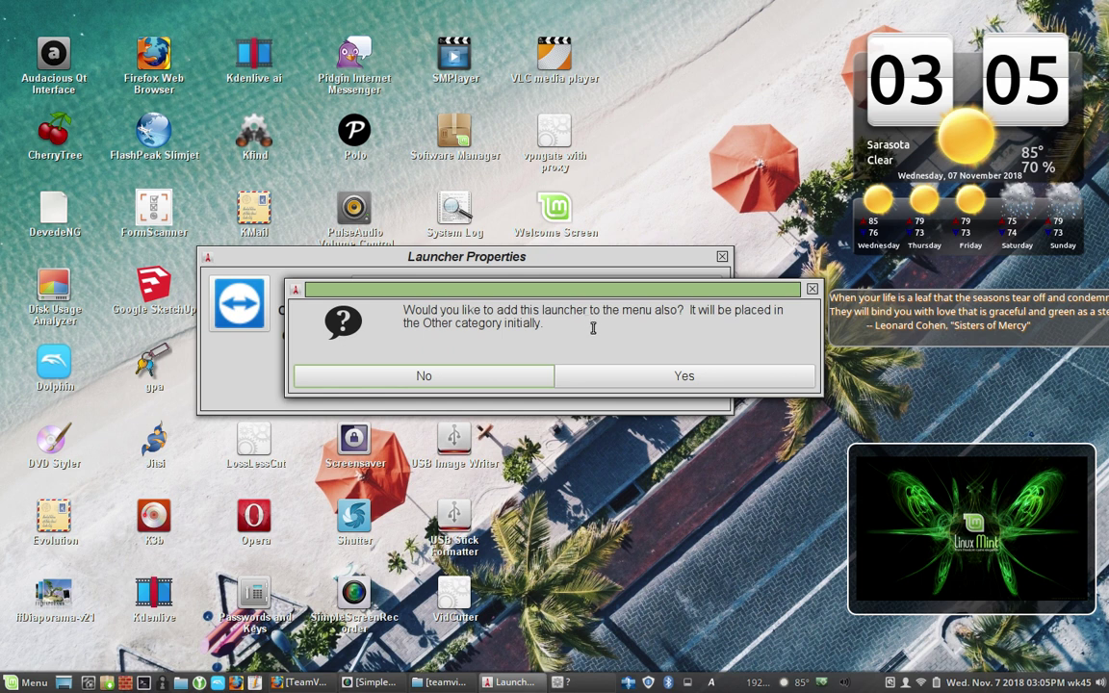
pyautogui.click(610, 381)
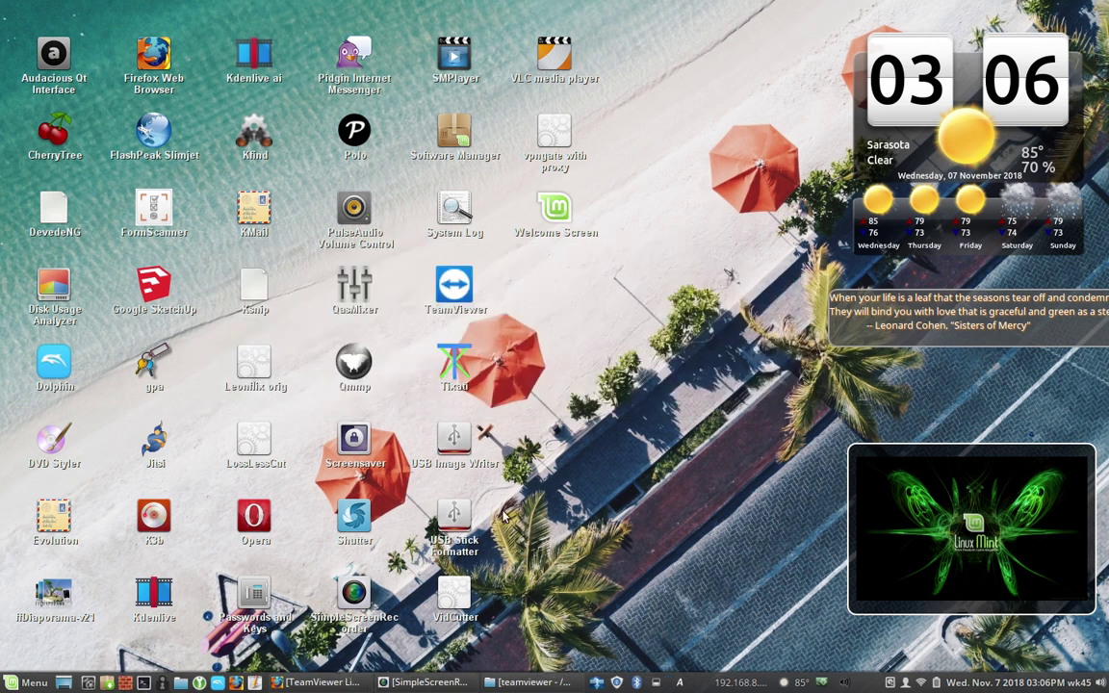
# - Test starting TeamViewer from the Other application category and from its new desktop launcher
pyautogui.click(34, 683)
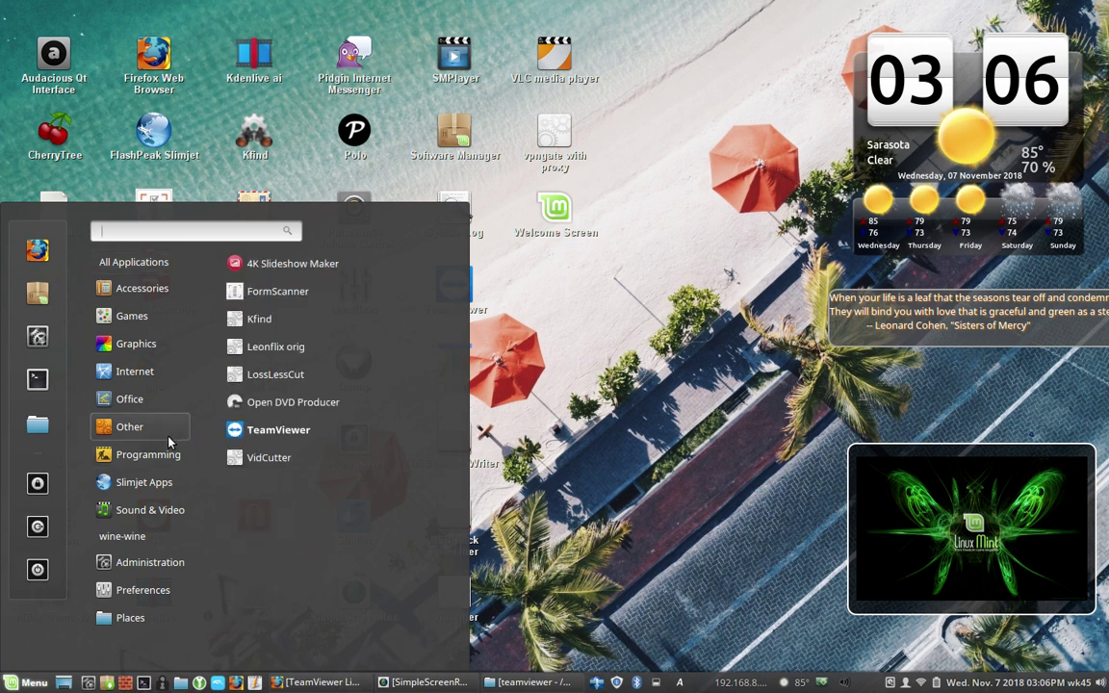
pyautogui.moveTo(156, 520)
pyautogui.moveTo(148, 426)
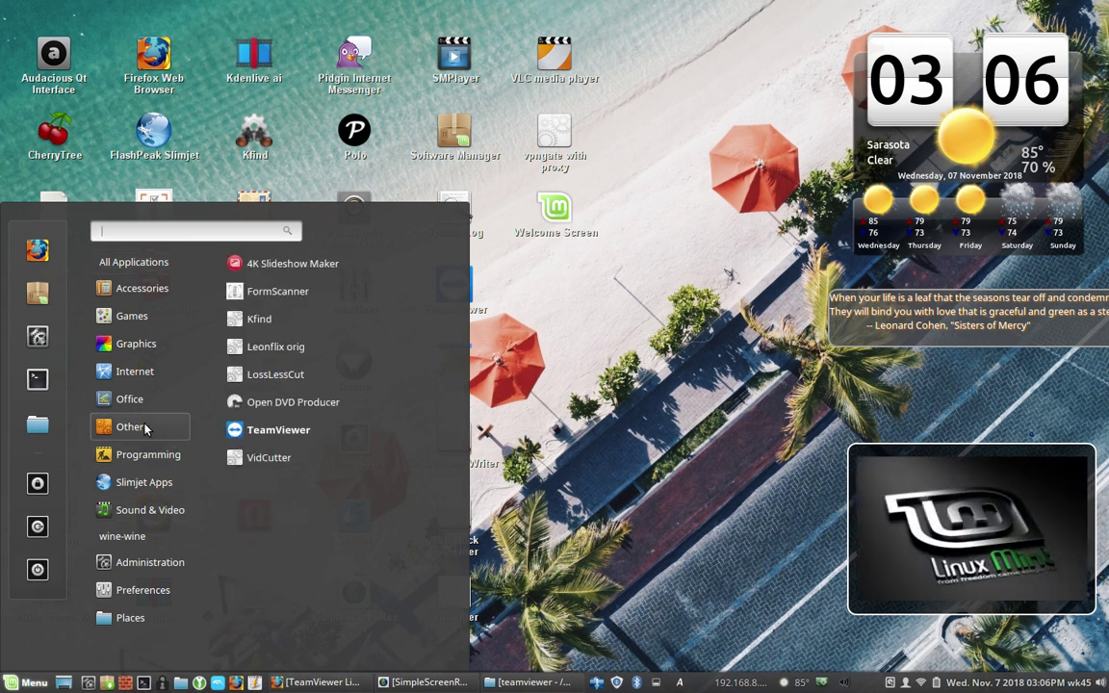
pyautogui.click(277, 436)
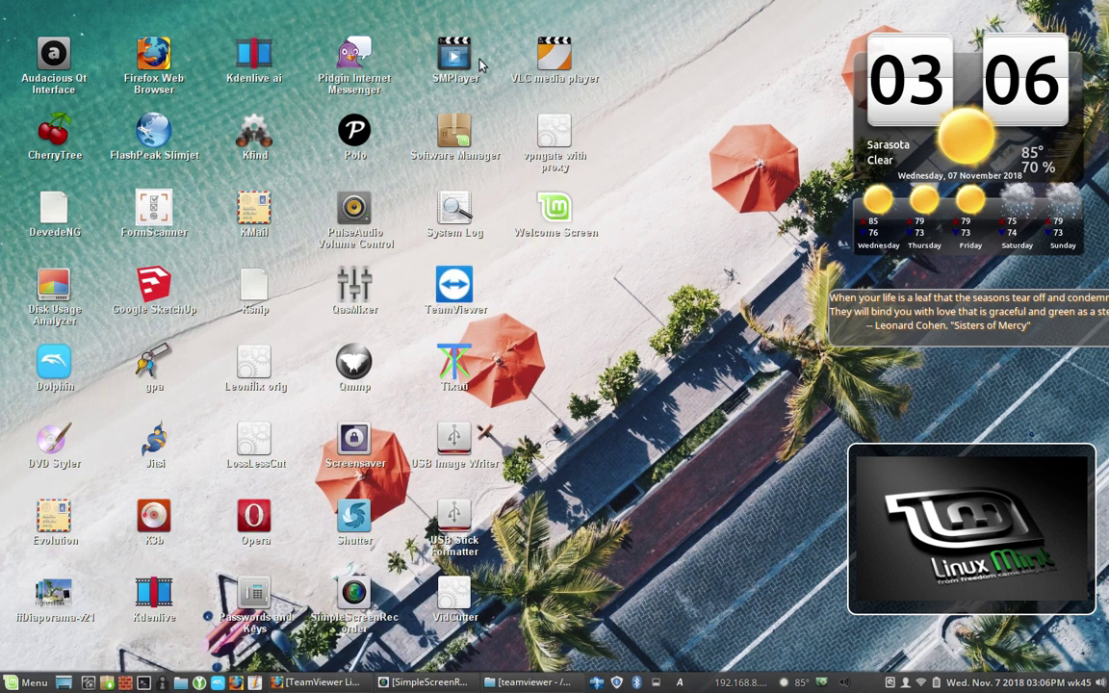
pyautogui.click(441, 292)
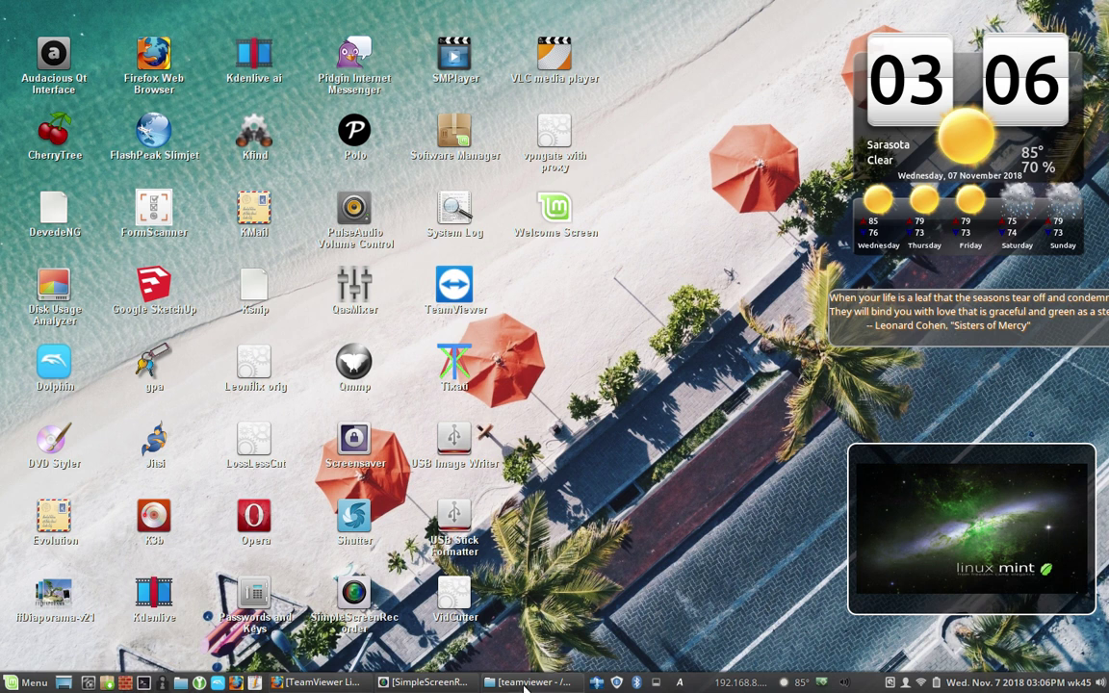
pyautogui.moveTo(525, 687)
pyautogui.click(28, 683)
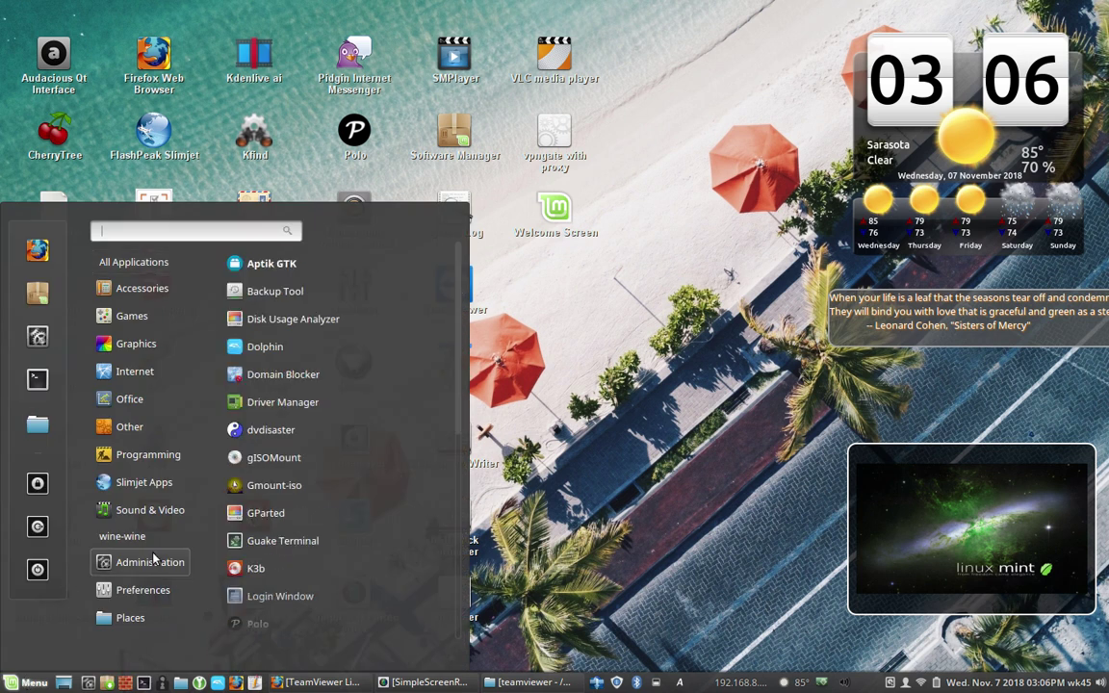
pyautogui.moveTo(134, 426)
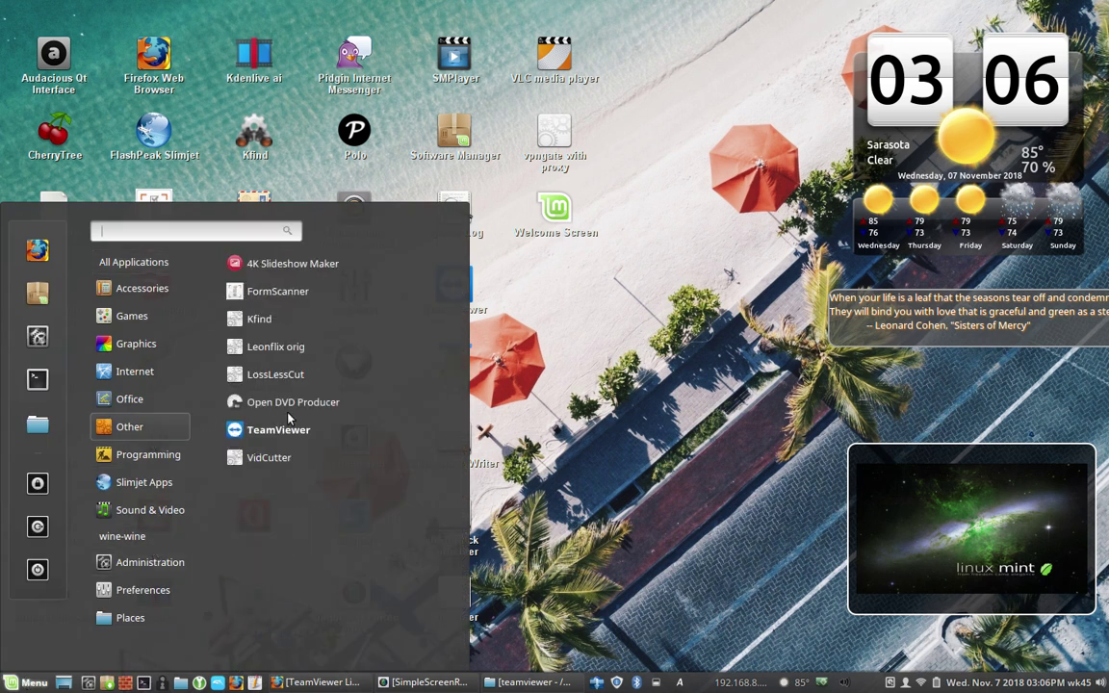
pyautogui.click(278, 429)
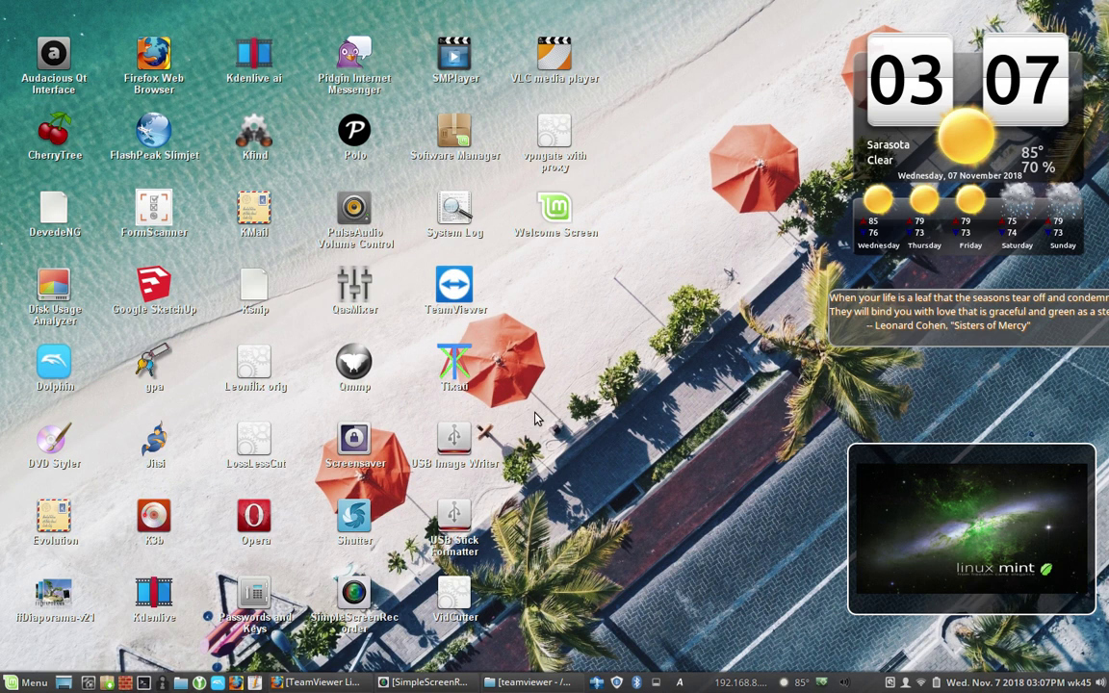
# - Append " &" to the command in the TeamViewer desktop launcher's properties and close them
pyautogui.click(452, 288)
pyautogui.rightClick(453, 289)
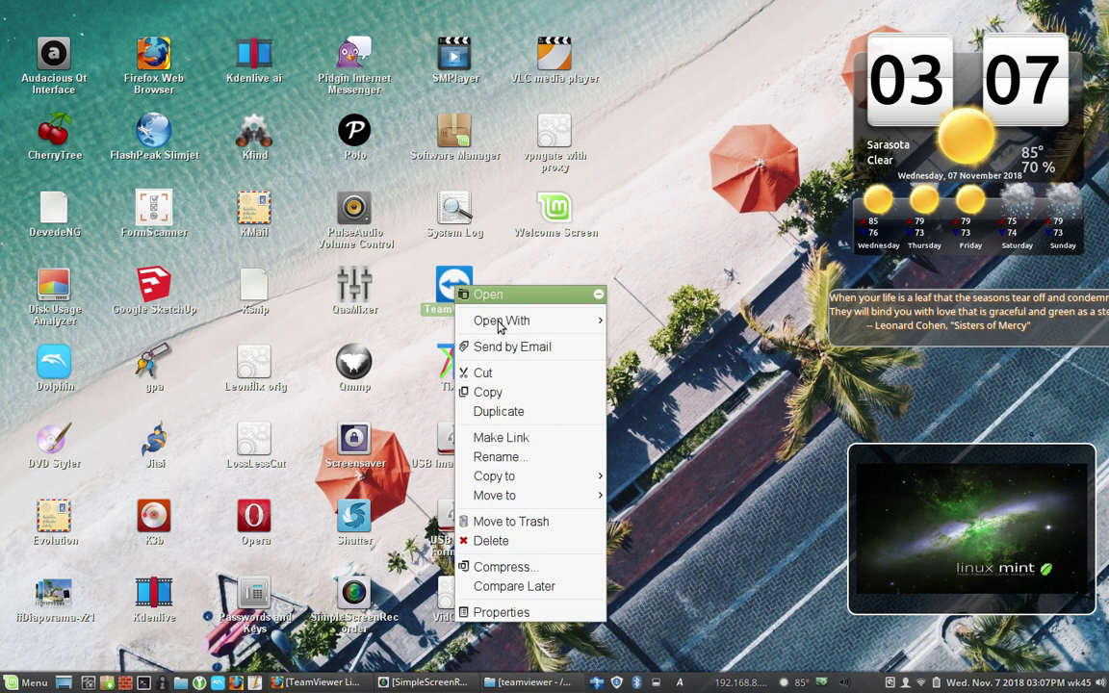
pyautogui.click(502, 568)
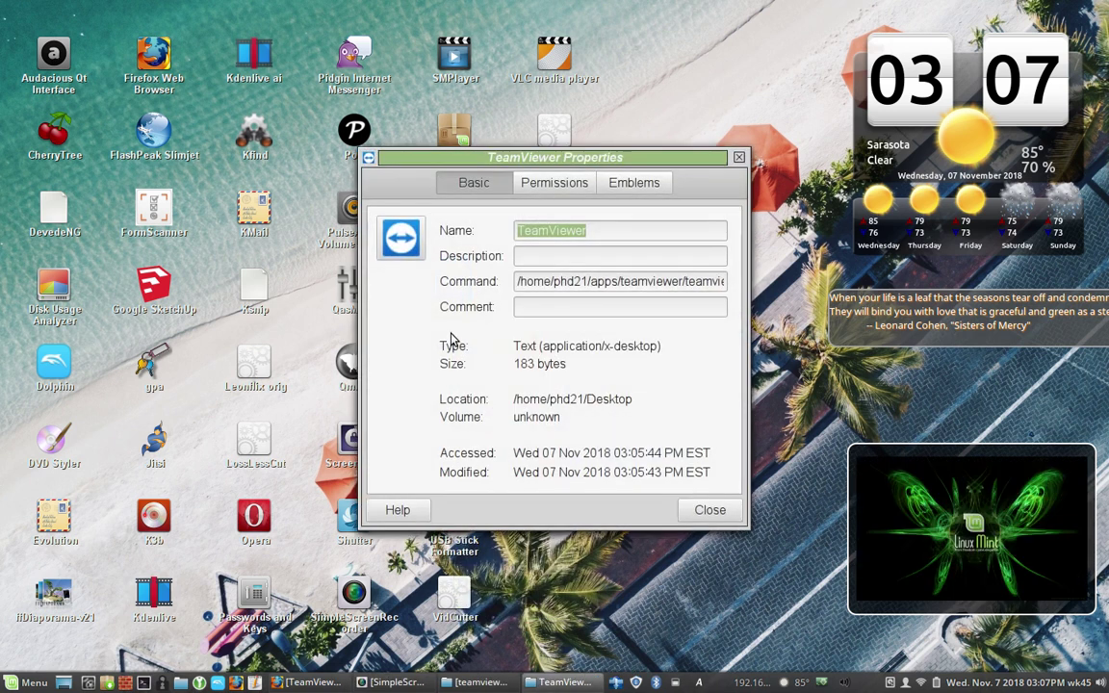
pyautogui.click(521, 281)
pyautogui.press('End')
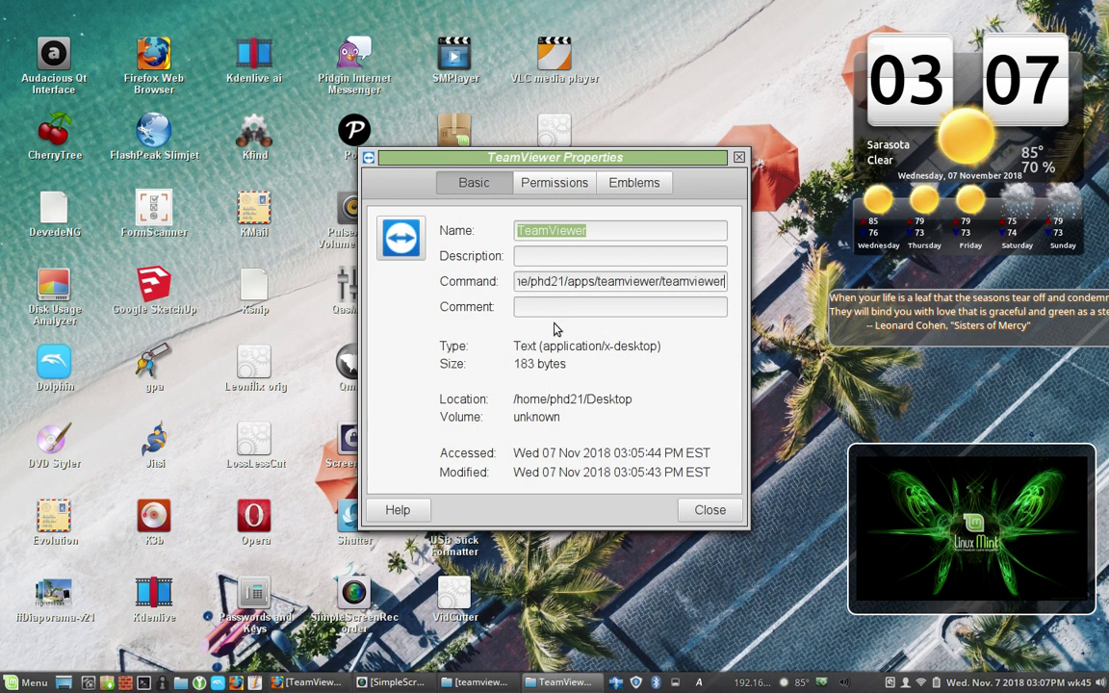
pyautogui.write('&')
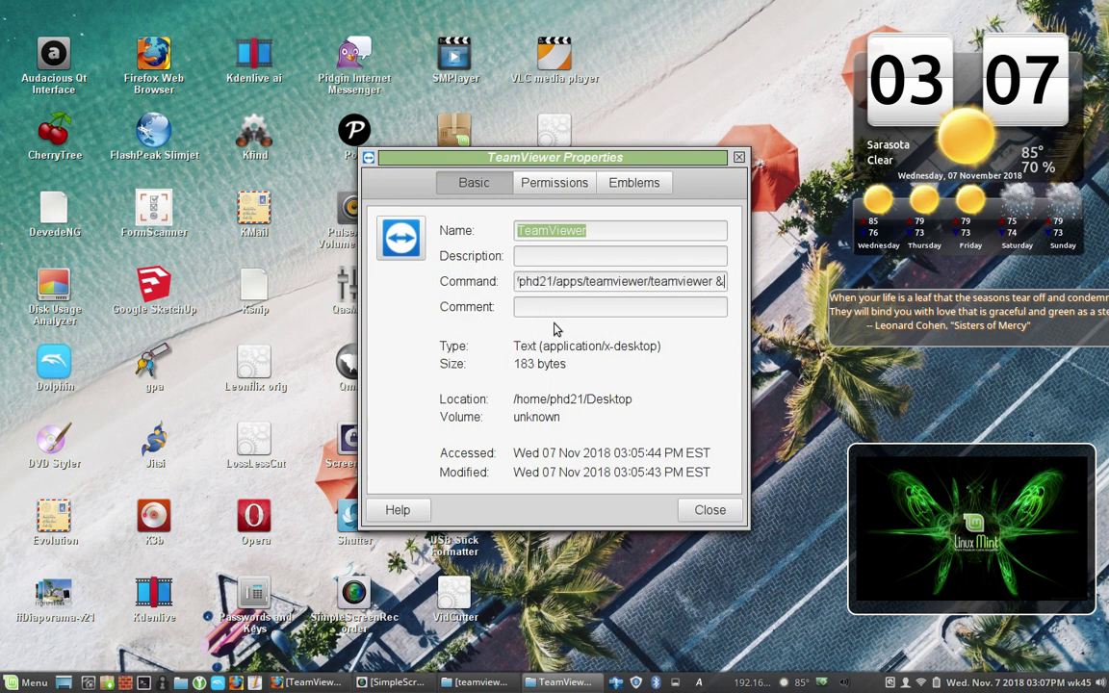
pyautogui.click(724, 515)
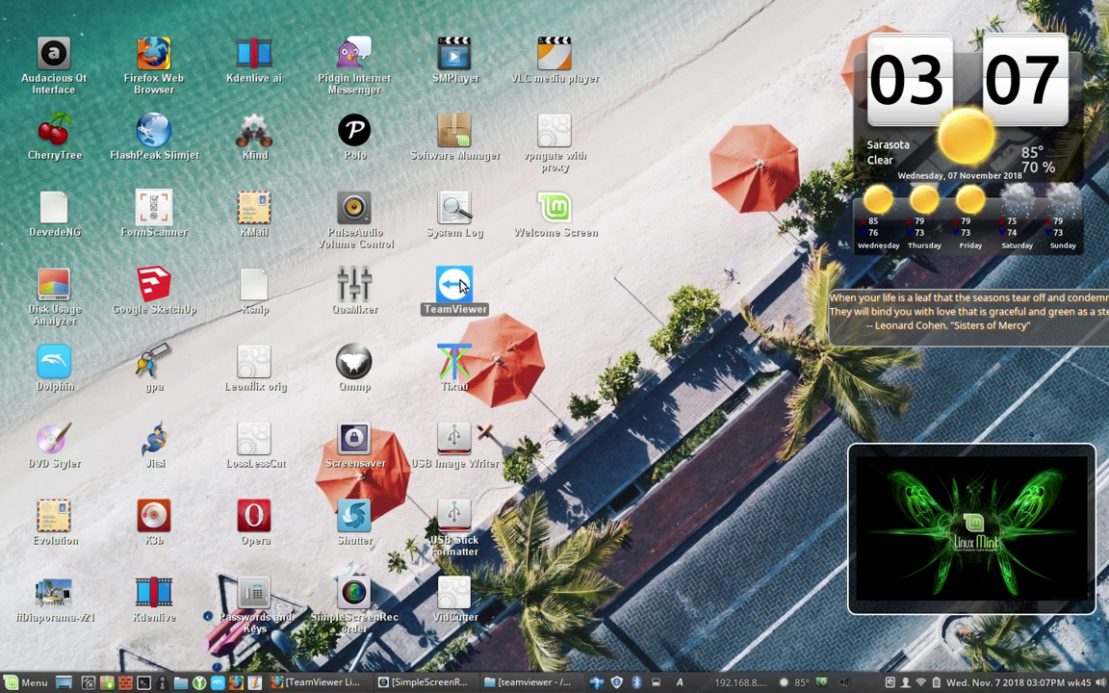
pyautogui.click(607, 422)
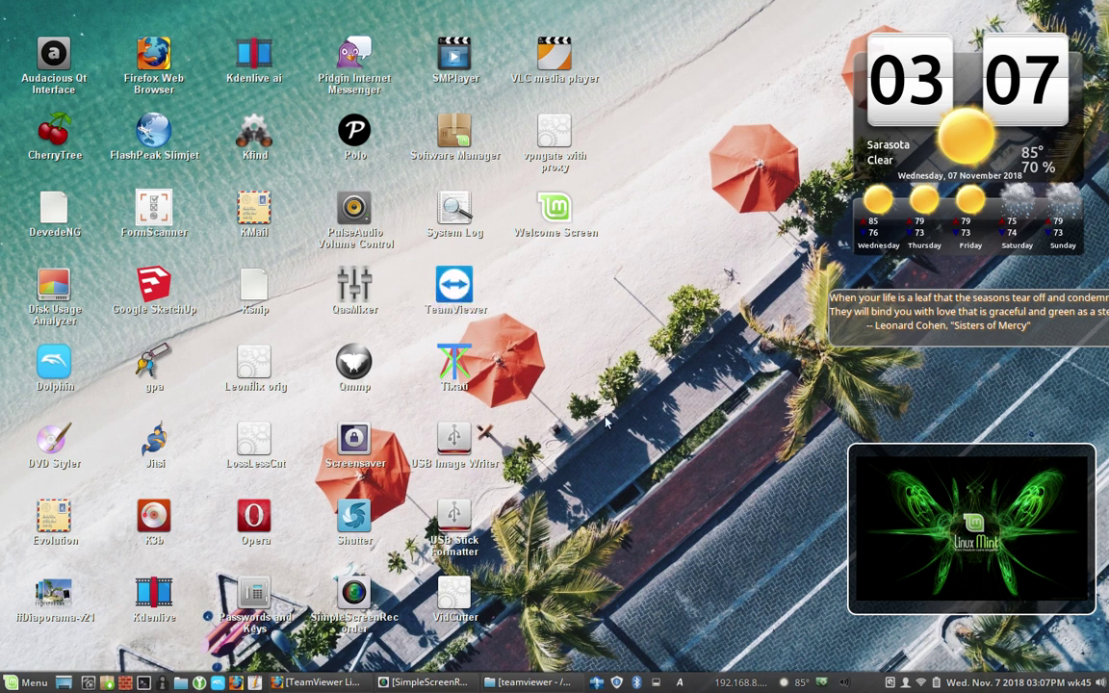